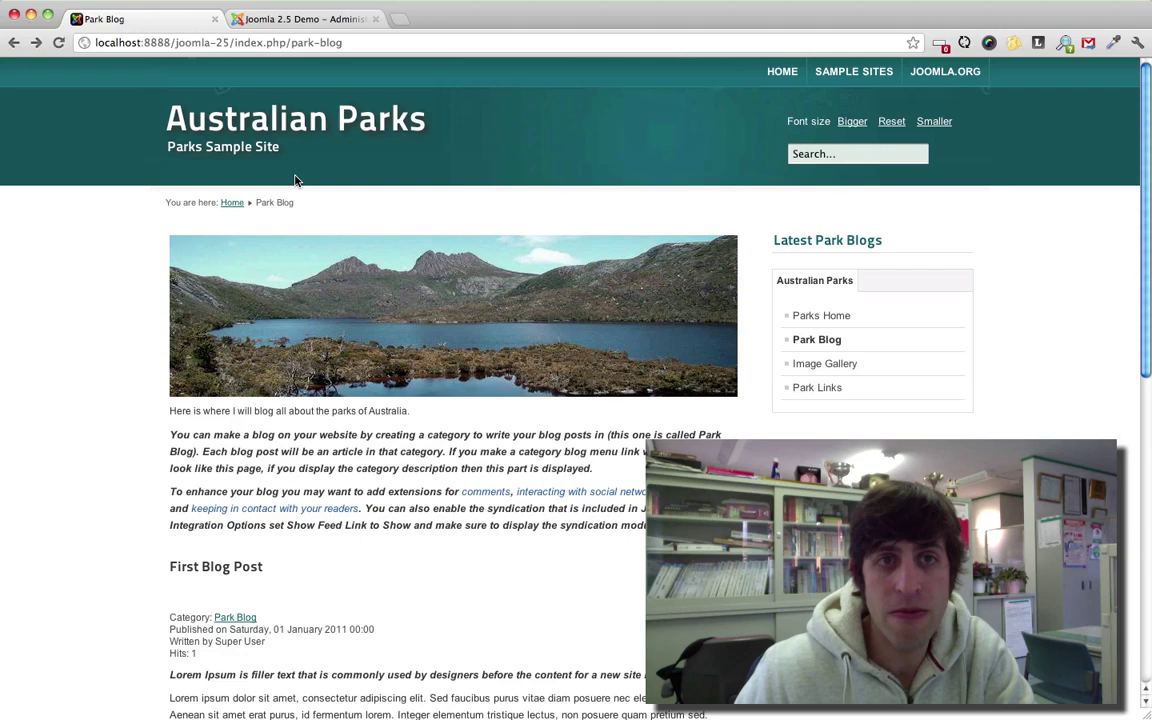
- Look through the posts on the Park Blog page, and open the article list in the Joomla administration
{"action": "scroll", "coordinate": [379, 272], "scroll_direction": "down", "scroll_amount": 5}
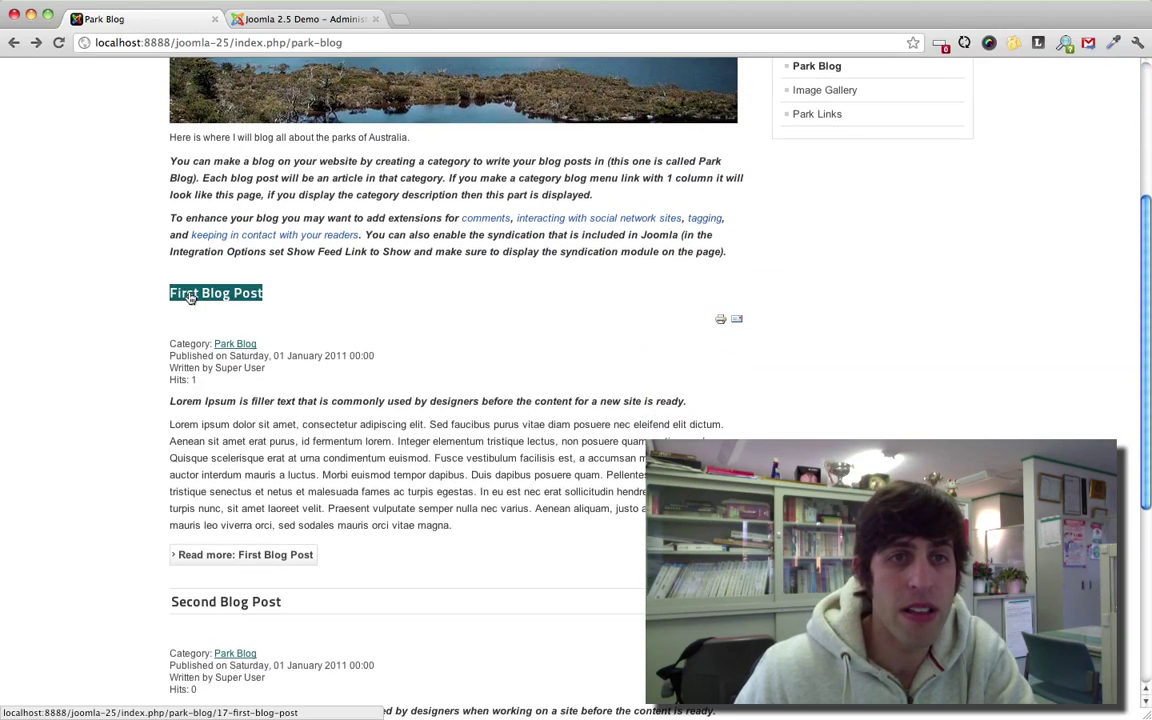
{"action": "scroll", "coordinate": [234, 288], "scroll_direction": "down", "scroll_amount": 4}
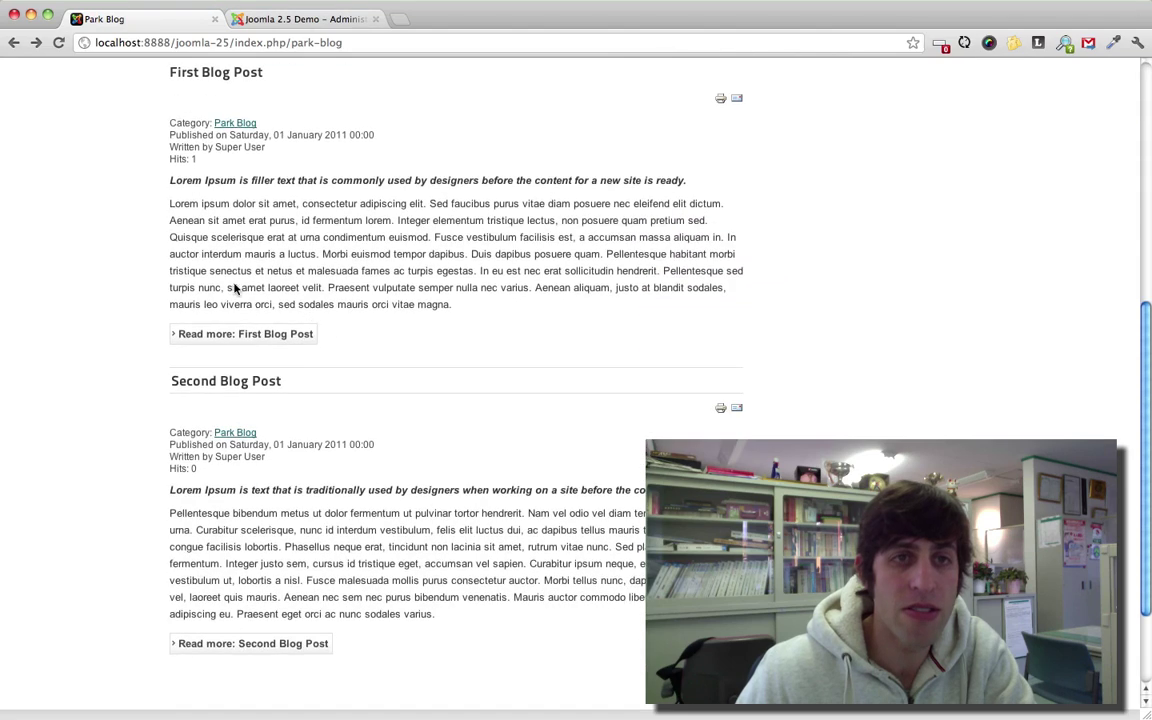
{"action": "scroll", "coordinate": [360, 434], "scroll_direction": "down", "scroll_amount": 2}
{"action": "key", "text": "ctrl+Tab"}
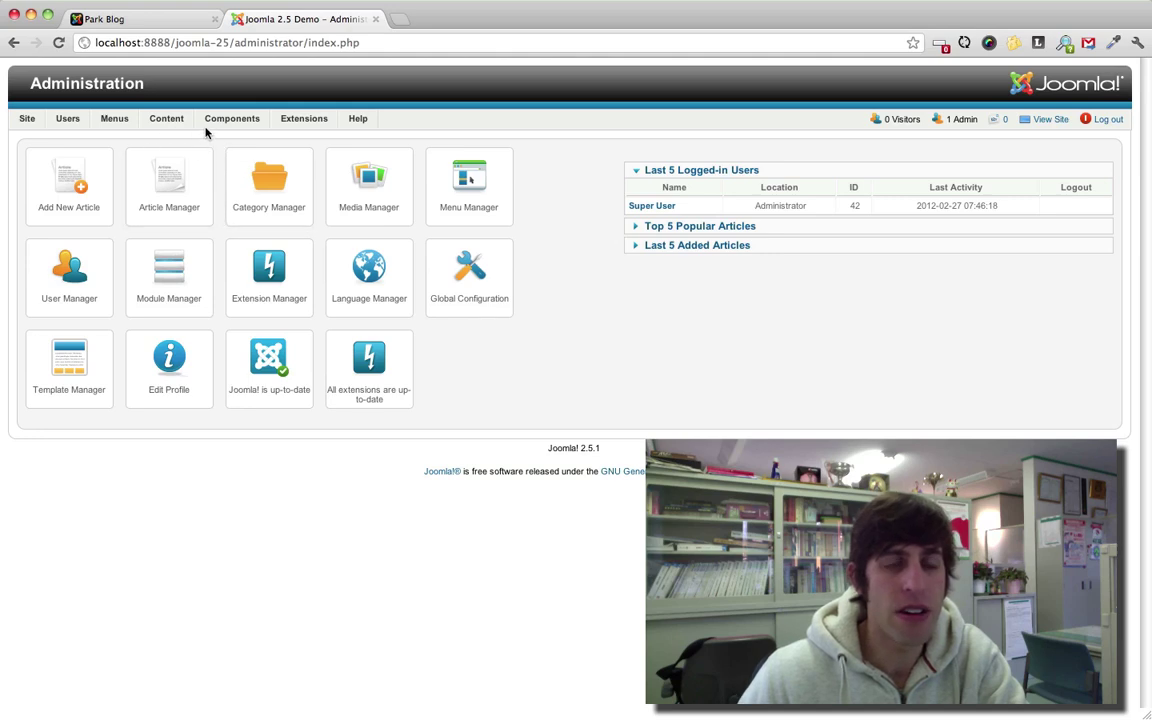
{"action": "left_click", "coordinate": [152, 137]}
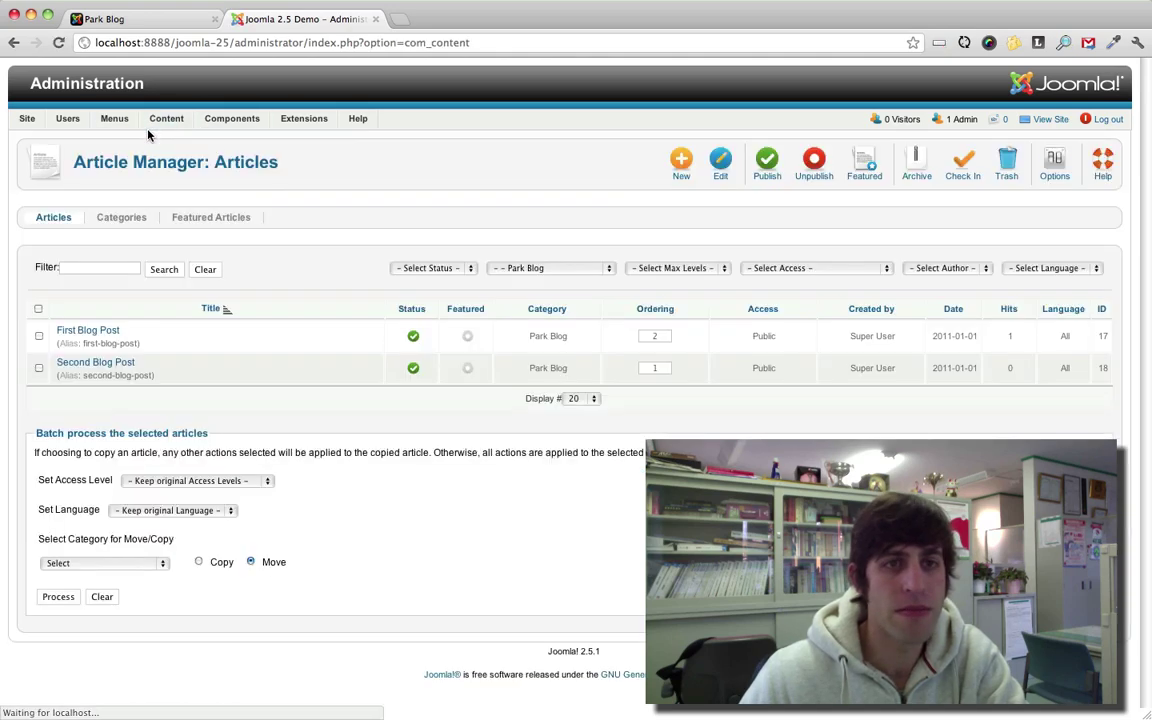
- Examine how the introduction and blog posts are laid out on the public Park Blog page
{"action": "left_click", "coordinate": [106, 20]}
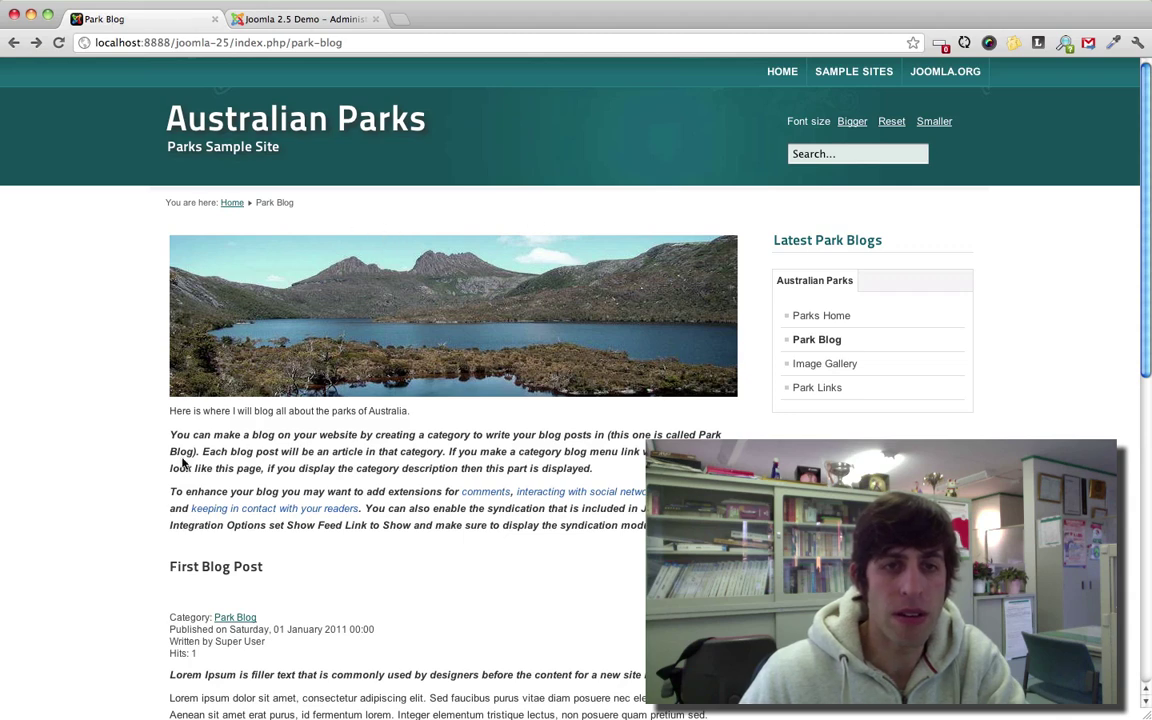
{"action": "scroll", "coordinate": [183, 462], "scroll_direction": "down", "scroll_amount": 5}
{"action": "left_click_drag", "start_coordinate": [153, 336], "coordinate": [375, 625]}
{"action": "left_click", "coordinate": [312, 575]}
{"action": "scroll", "coordinate": [204, 313], "scroll_direction": "up", "scroll_amount": 5}
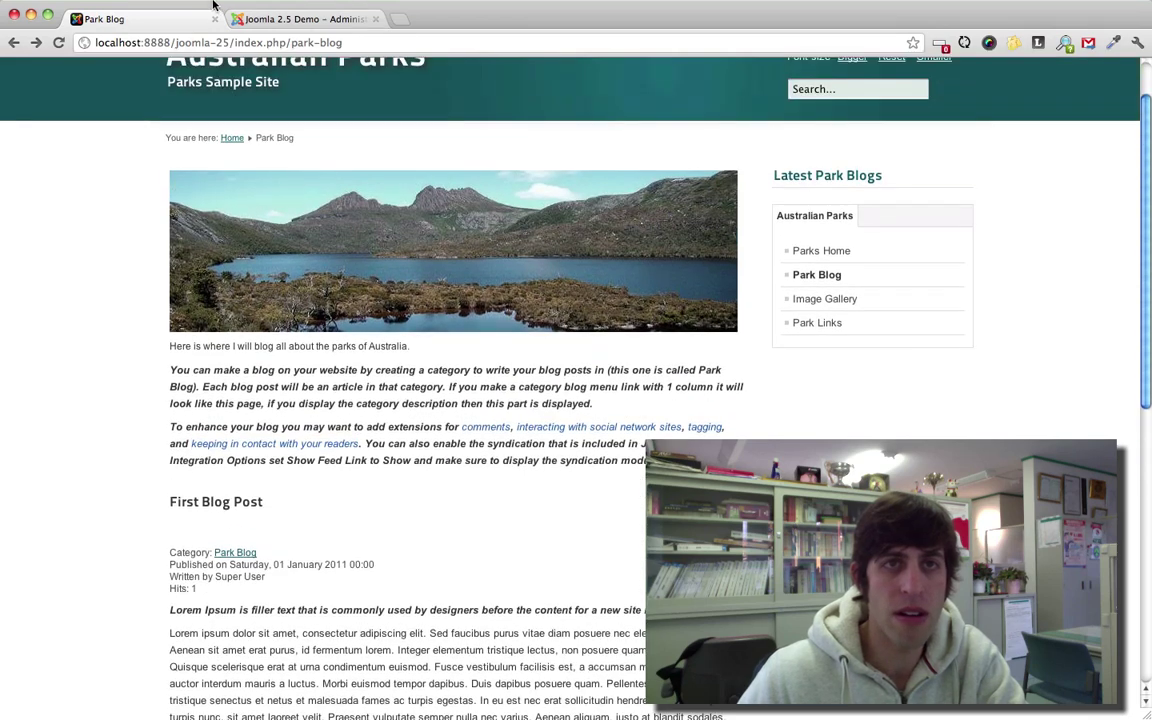
- Filter the administration's article list to the Park Blog category and open First Blog Post for editing
{"action": "left_click", "coordinate": [267, 20]}
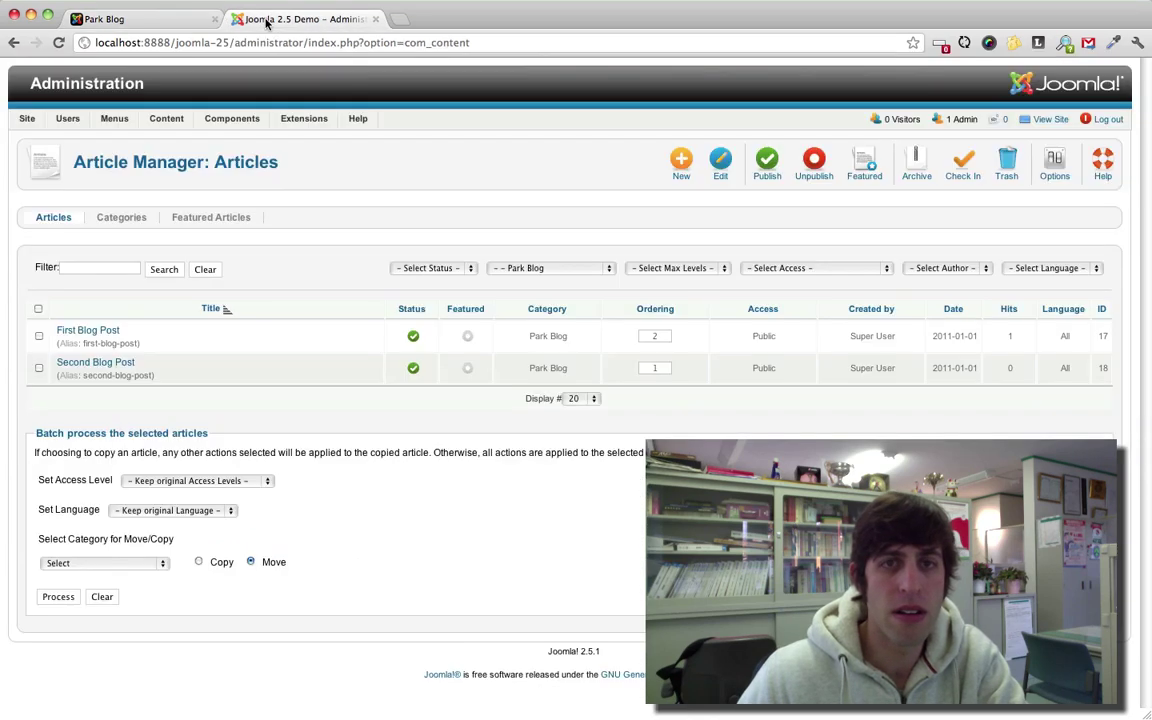
{"action": "left_click", "coordinate": [536, 269]}
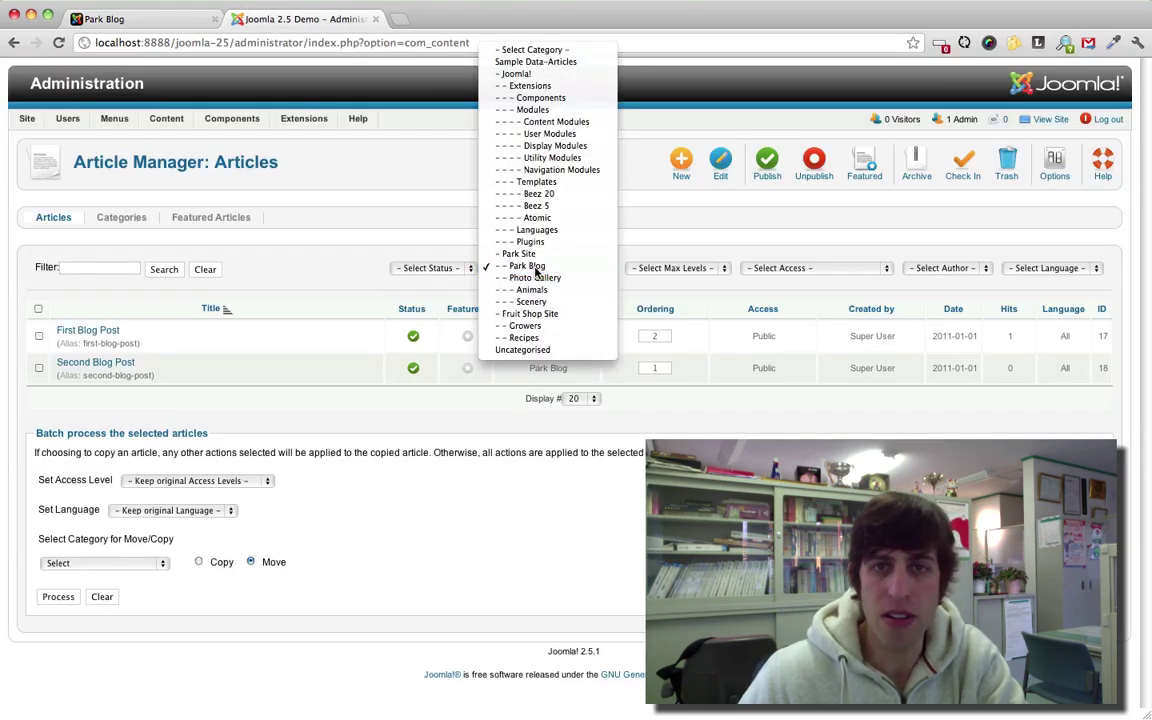
{"action": "left_click", "coordinate": [536, 270]}
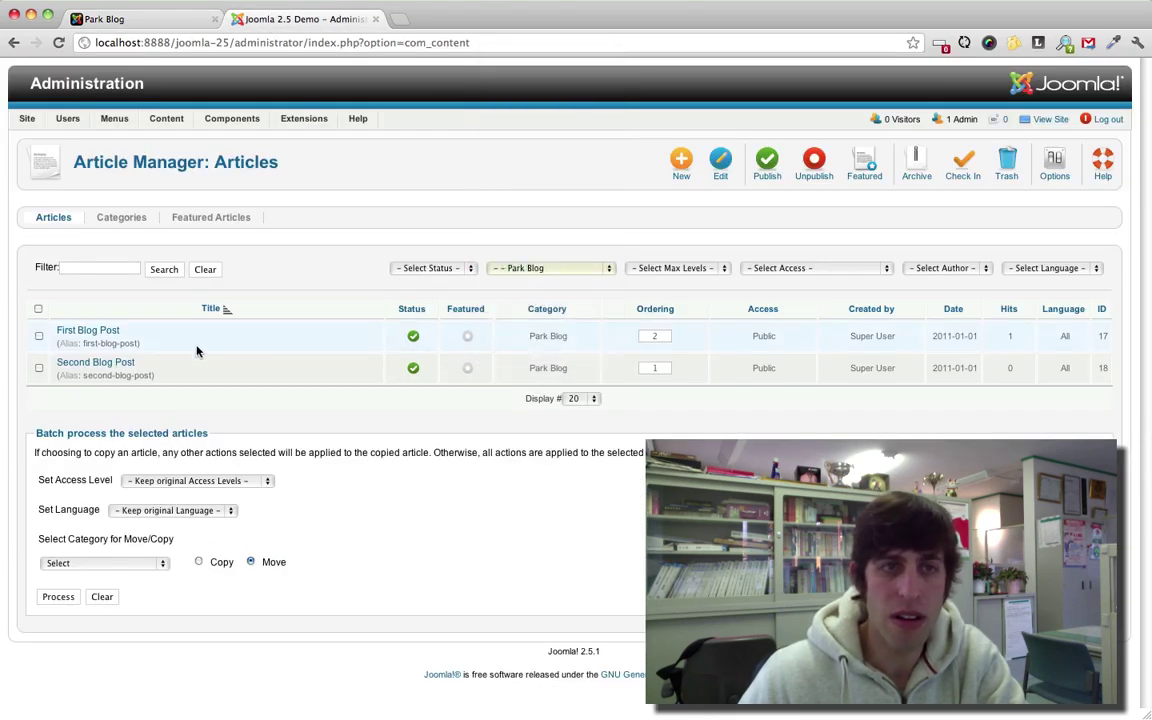
{"action": "left_click", "coordinate": [103, 336]}
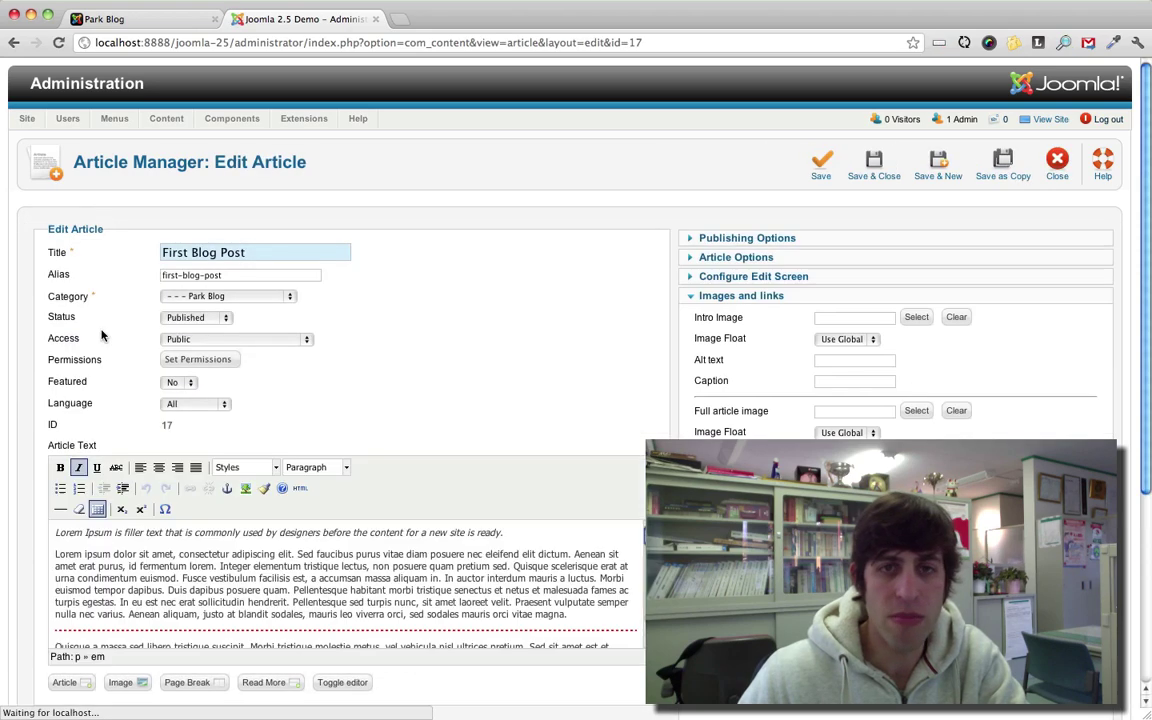
- Examine the article text in the editor, including the start of the text where an inline image would go
{"action": "scroll", "coordinate": [571, 381], "scroll_direction": "down", "scroll_amount": 5}
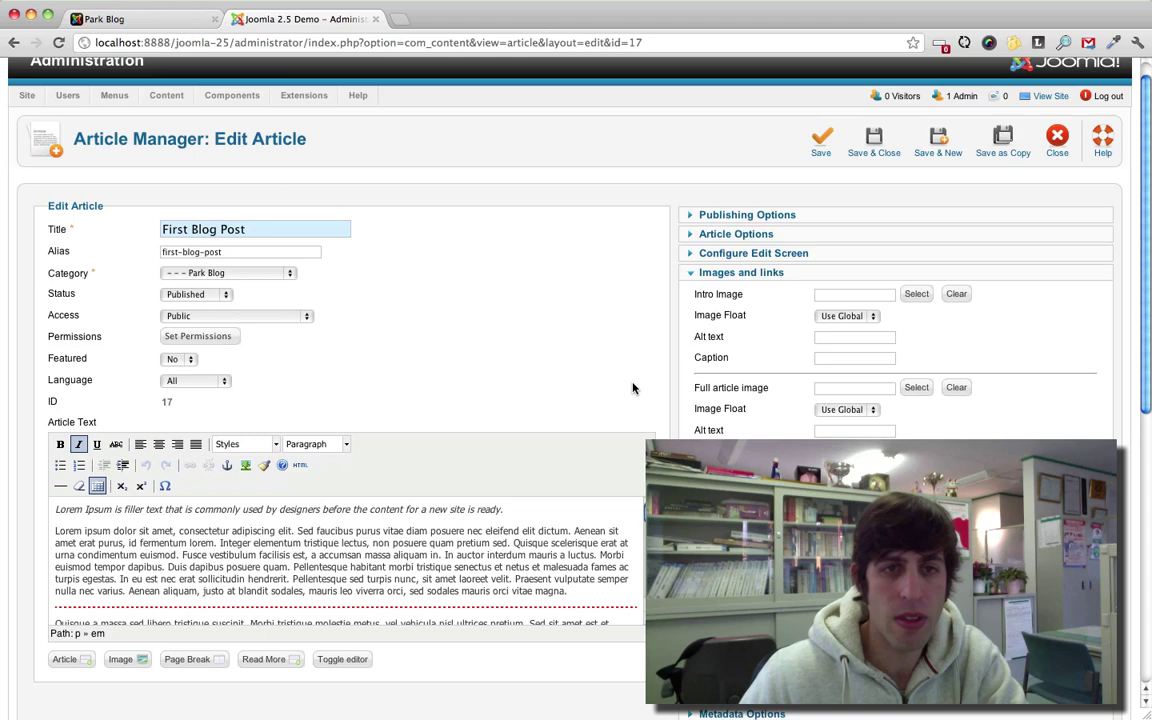
{"action": "scroll", "coordinate": [648, 400], "scroll_direction": "up", "scroll_amount": 1}
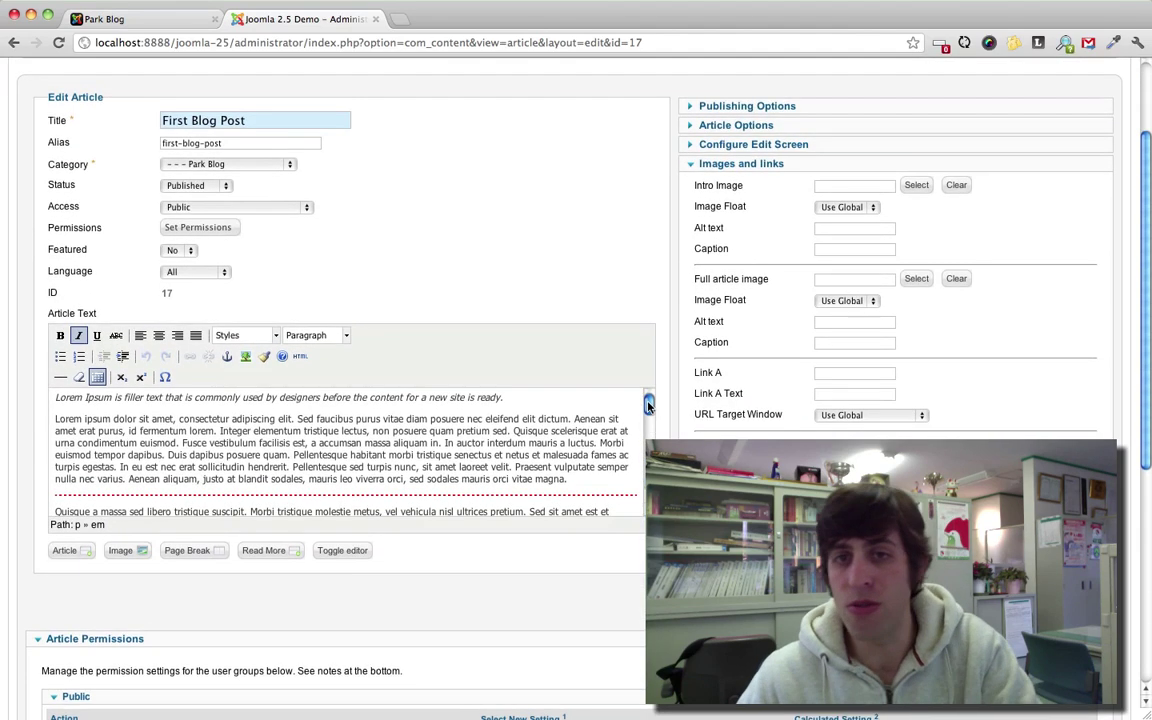
{"action": "scroll", "coordinate": [648, 402], "scroll_direction": "down", "scroll_amount": 2}
{"action": "scroll", "coordinate": [648, 404], "scroll_direction": "up", "scroll_amount": 2}
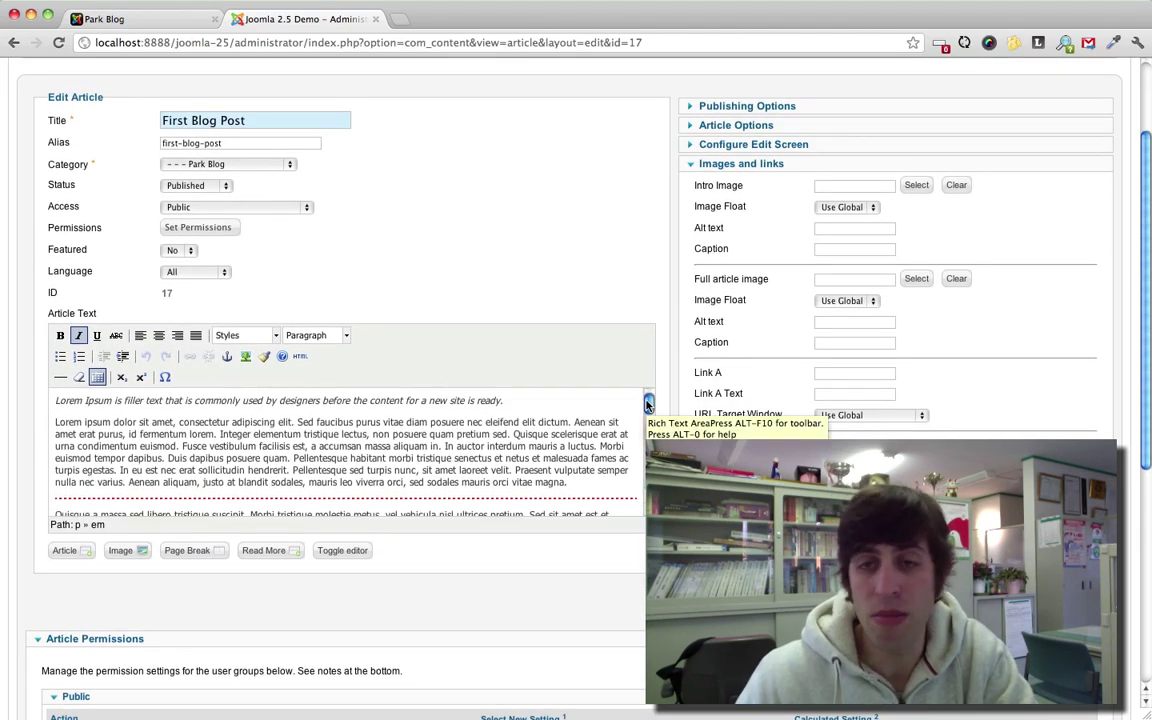
{"action": "mouse_move", "coordinate": [56, 400]}
{"action": "left_mouse_down"}
{"action": "mouse_move", "coordinate": [87, 420]}
{"action": "mouse_move", "coordinate": [58, 418]}
{"action": "left_mouse_up"}
{"action": "left_click", "coordinate": [87, 420]}
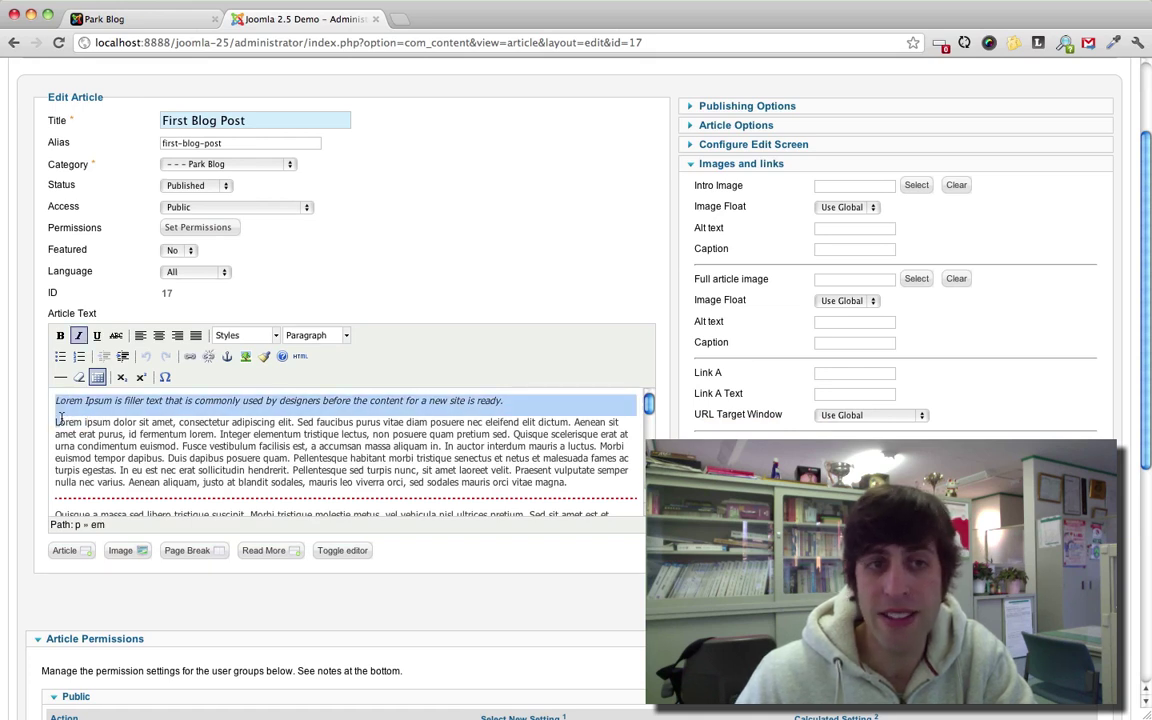
{"action": "left_click", "coordinate": [60, 420]}
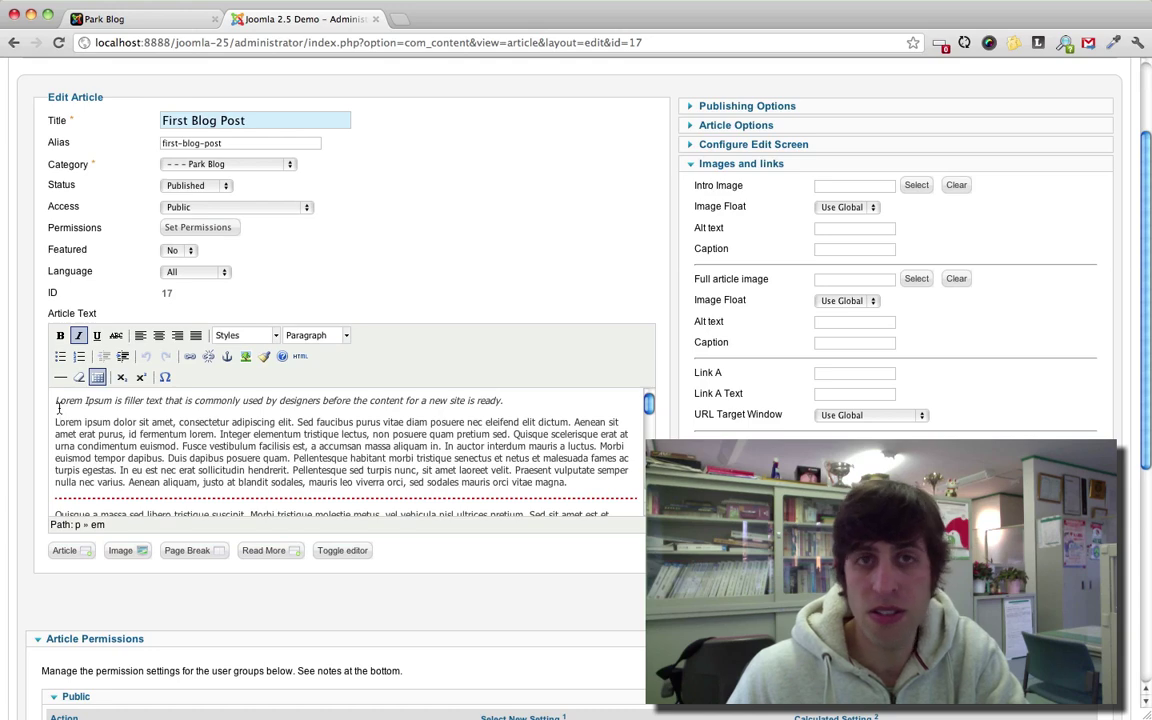
- Collapse and expand the Images and links options of First Blog Post
{"action": "scroll", "coordinate": [710, 205], "scroll_direction": "up", "scroll_amount": 2}
{"action": "left_click", "coordinate": [696, 203]}
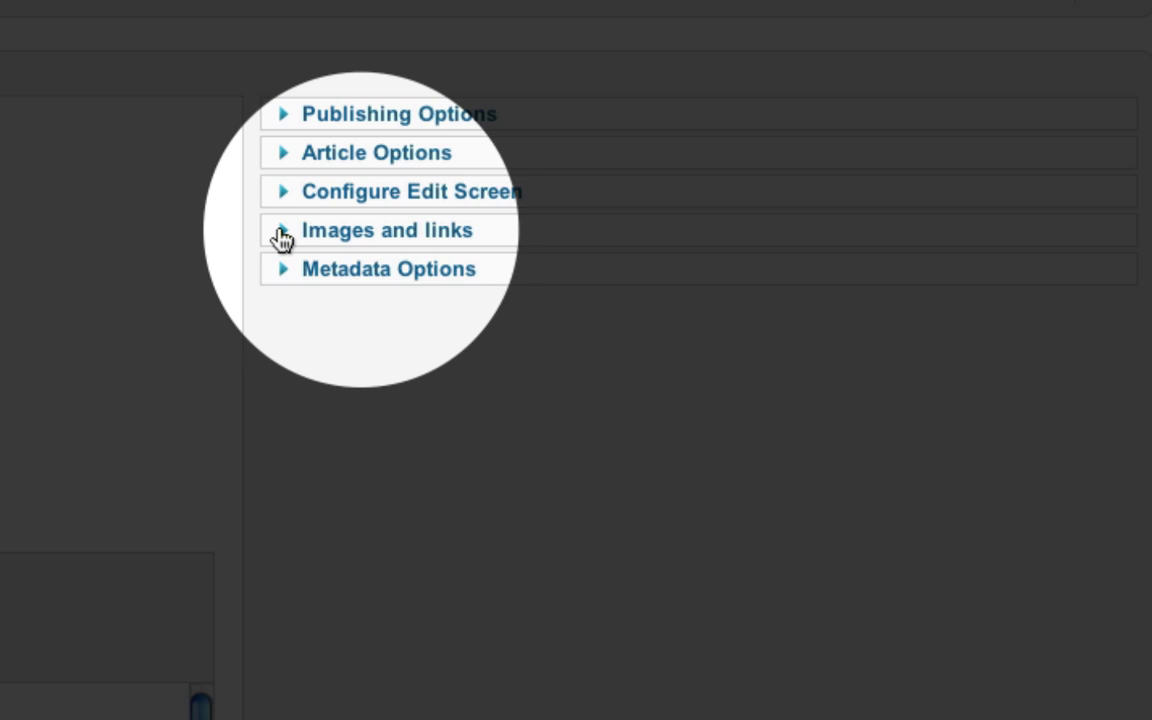
{"action": "left_click", "coordinate": [285, 238]}
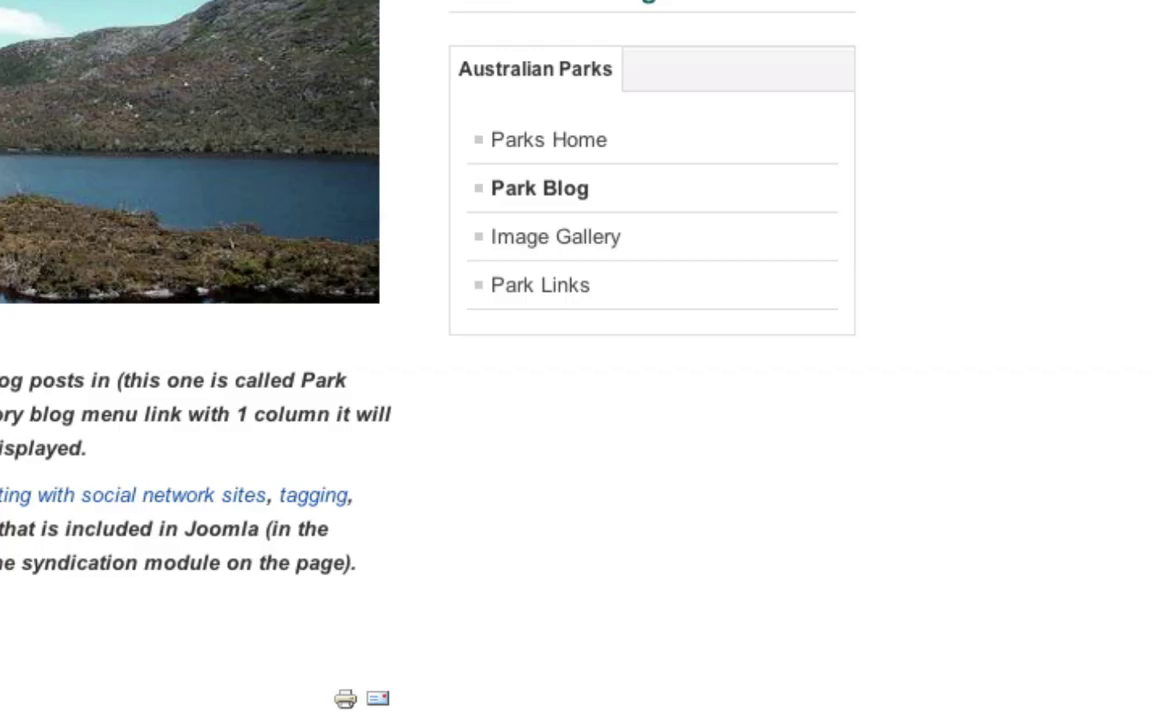
- Compare the Park Blog listing and the full First Blog Post page with the article's intro and full article image options
{"action": "scroll", "coordinate": [418, 412], "scroll_direction": "down", "scroll_amount": 4}
{"action": "scroll", "coordinate": [418, 412], "scroll_direction": "down", "scroll_amount": 5}
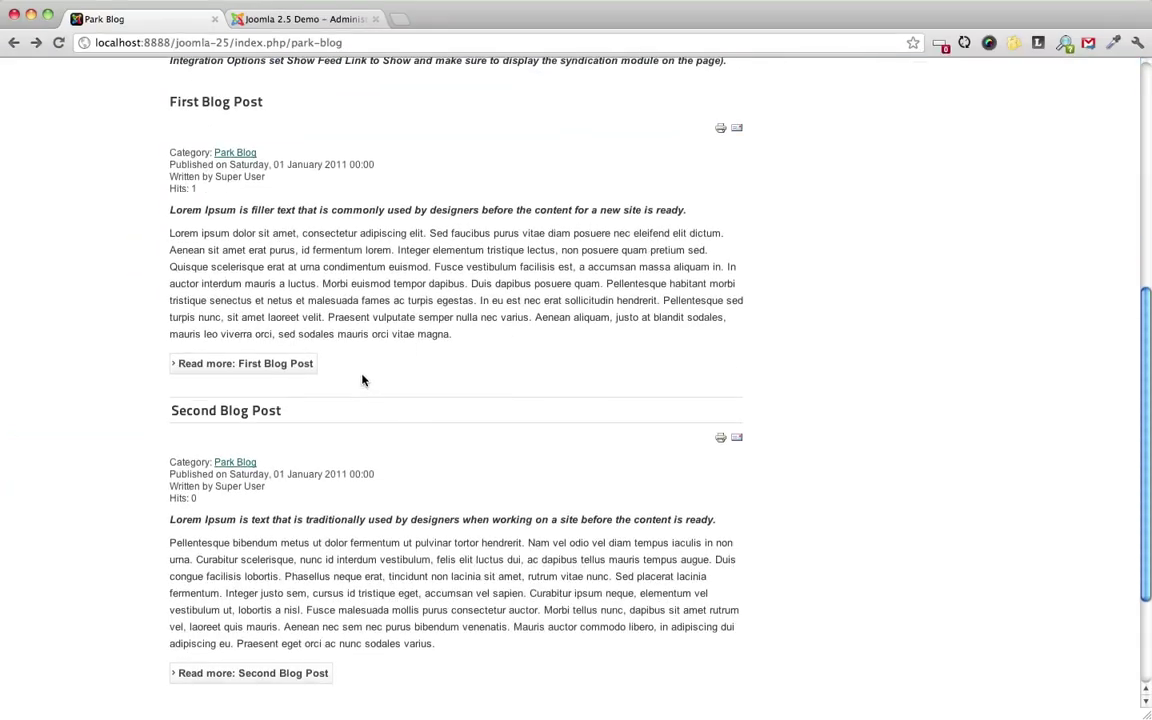
{"action": "left_click", "coordinate": [275, 20]}
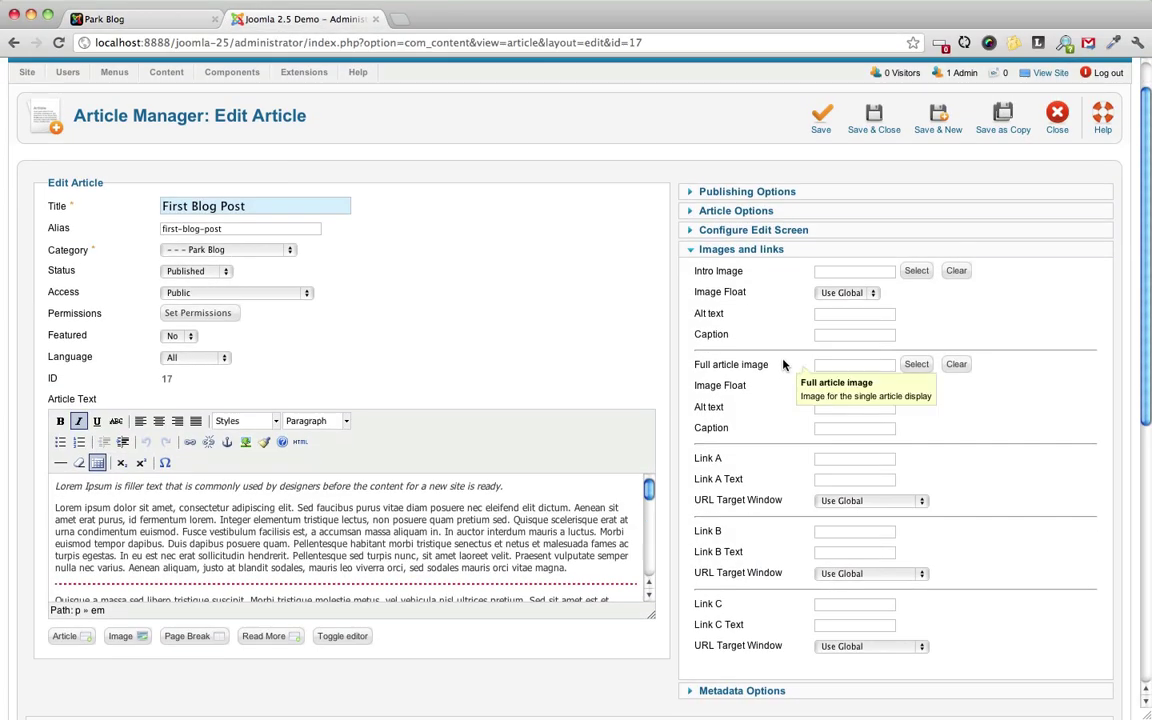
{"action": "left_click", "coordinate": [197, 23]}
{"action": "left_click", "coordinate": [282, 197]}
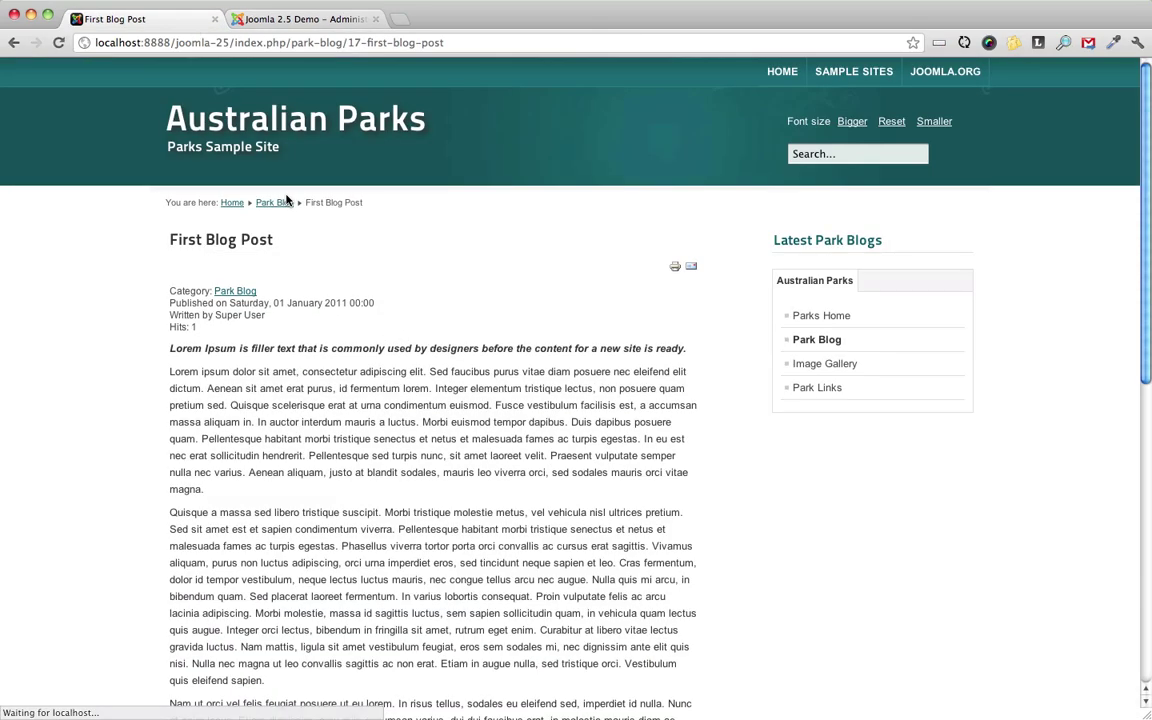
{"action": "scroll", "coordinate": [628, 290], "scroll_direction": "down", "scroll_amount": 5}
{"action": "scroll", "coordinate": [628, 290], "scroll_direction": "up", "scroll_amount": 10}
{"action": "key", "text": "ctrl+Tab"}
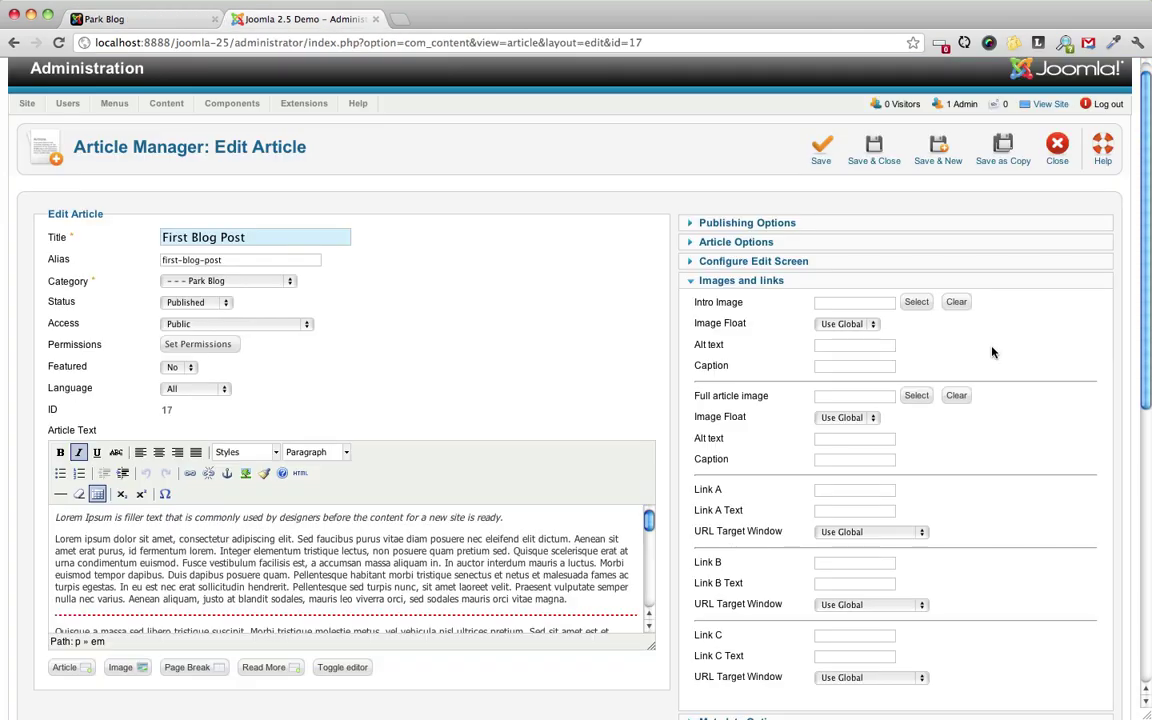
- Set First Blog Post's intro image to apple.jpg from the sampledata/fruitshop folder and save the article
{"action": "left_click", "coordinate": [916, 302]}
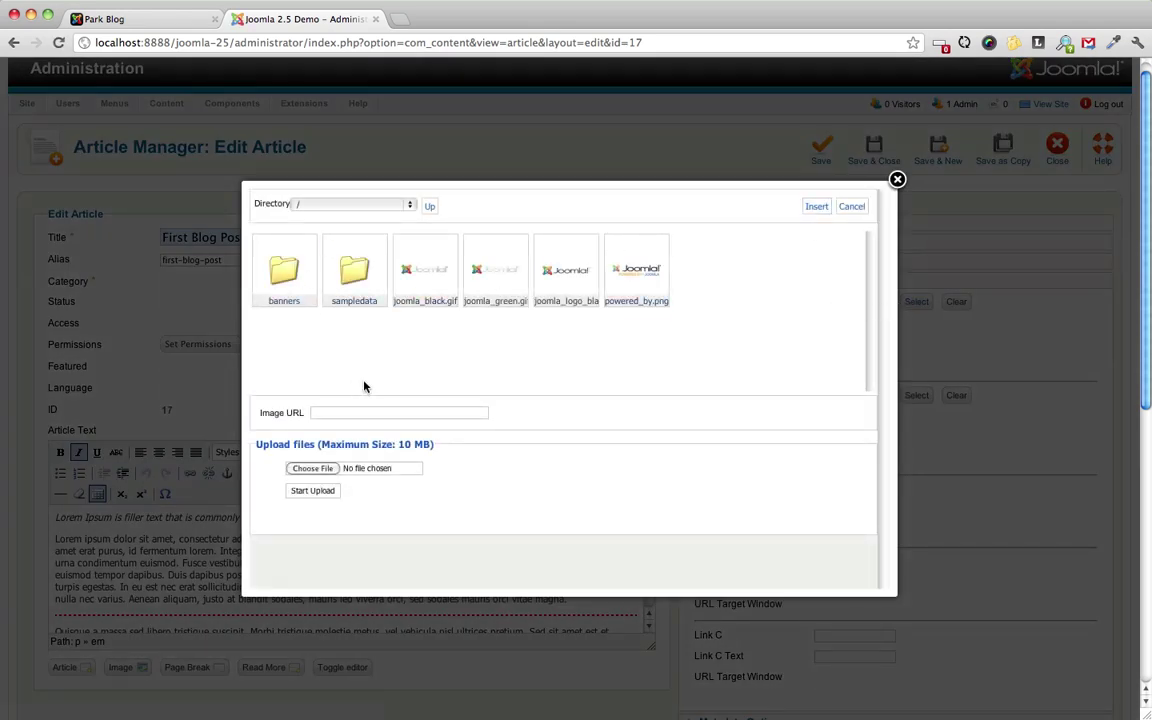
{"action": "left_click", "coordinate": [353, 278]}
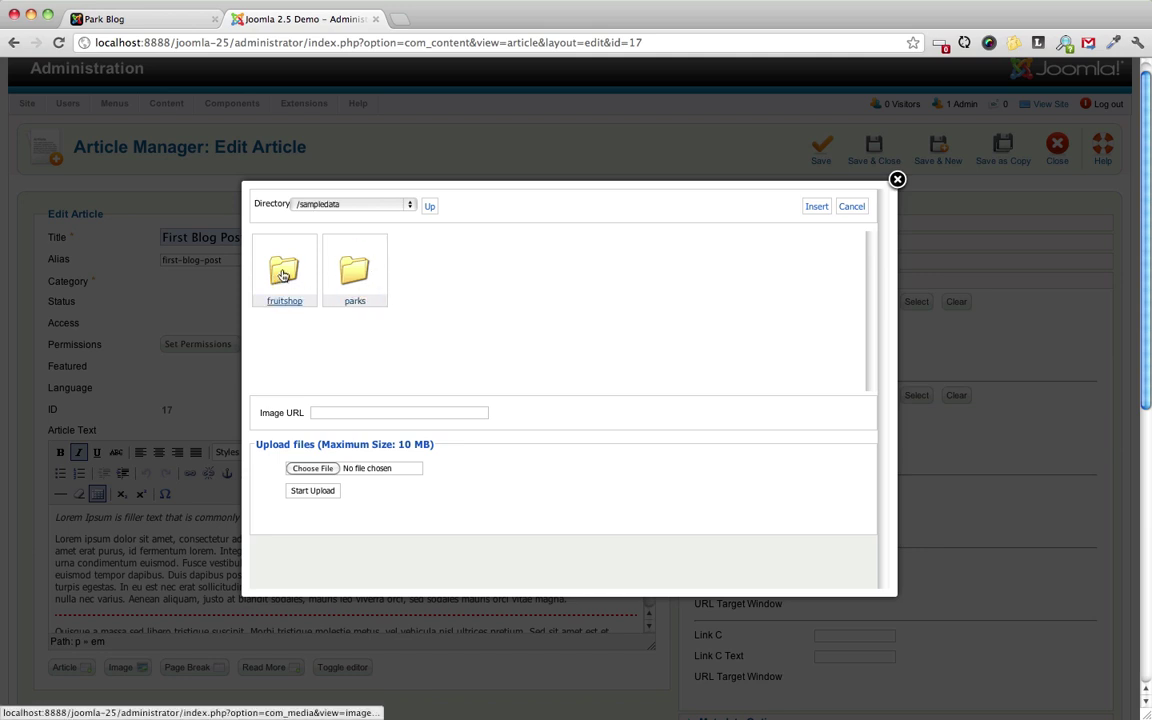
{"action": "left_click", "coordinate": [280, 275]}
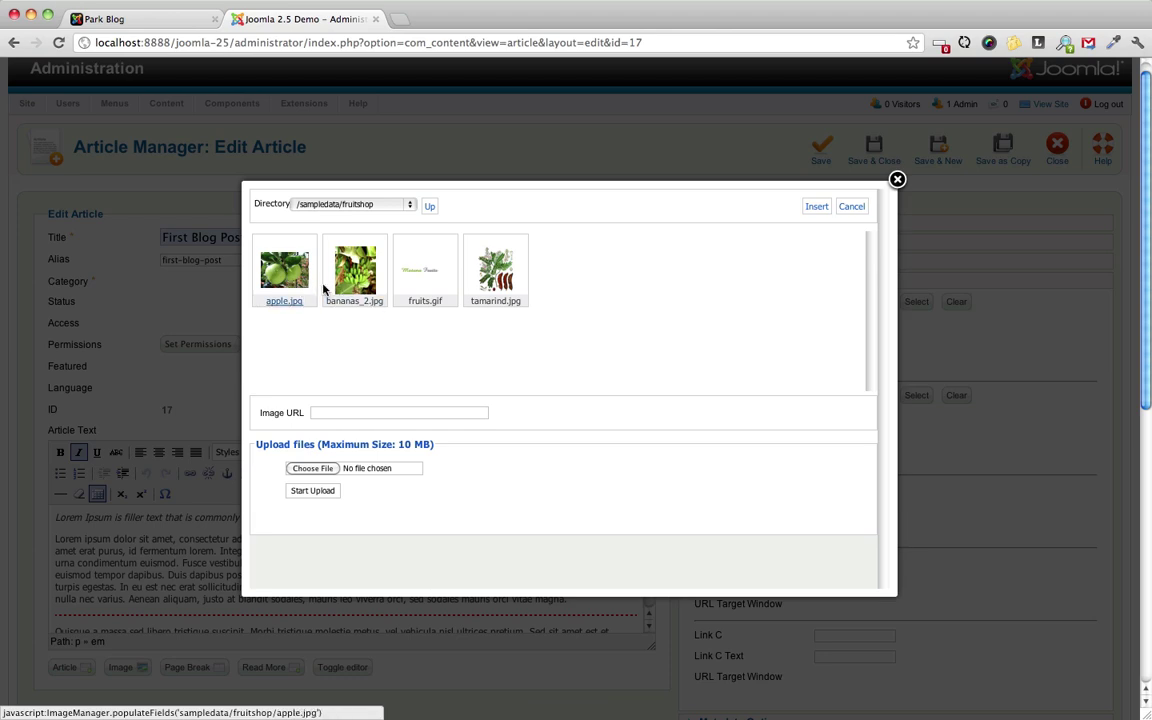
{"action": "left_click", "coordinate": [290, 264]}
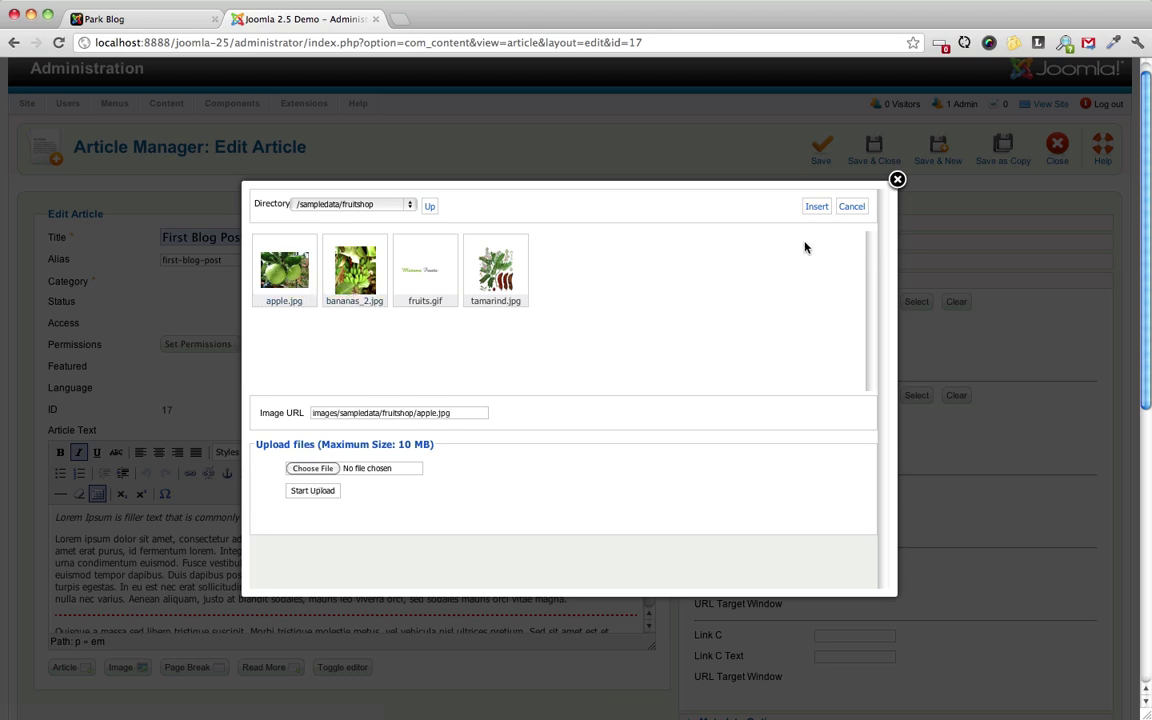
{"action": "left_click", "coordinate": [816, 207]}
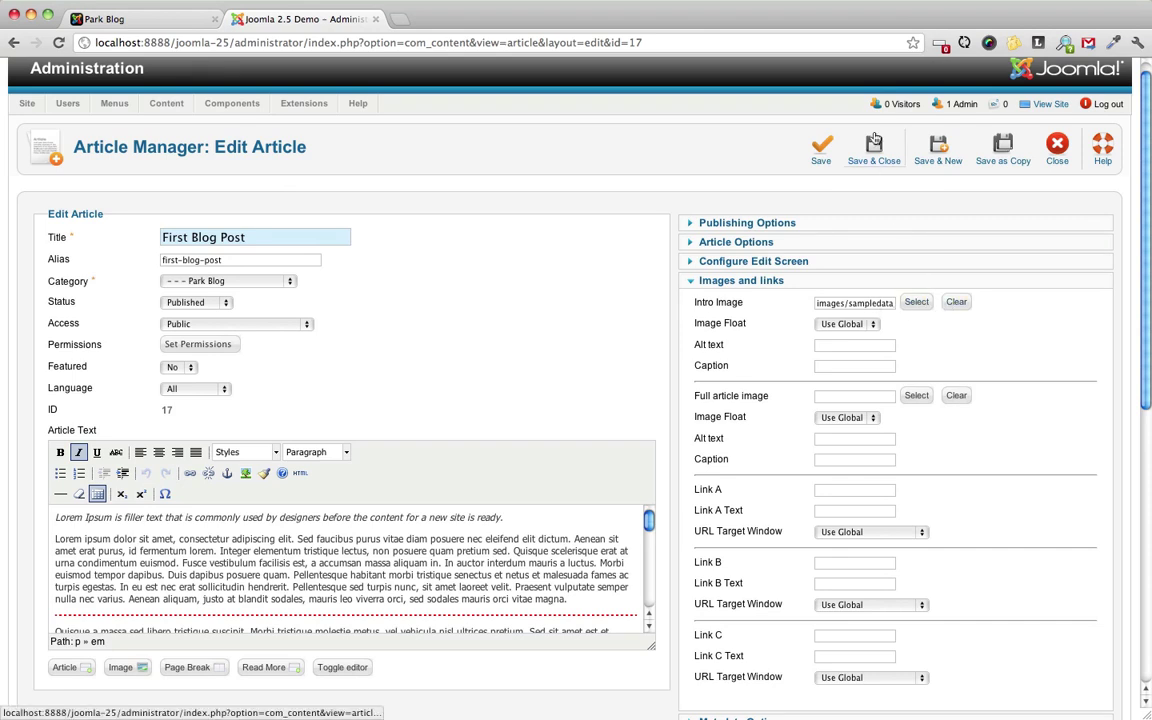
{"action": "left_click", "coordinate": [818, 152]}
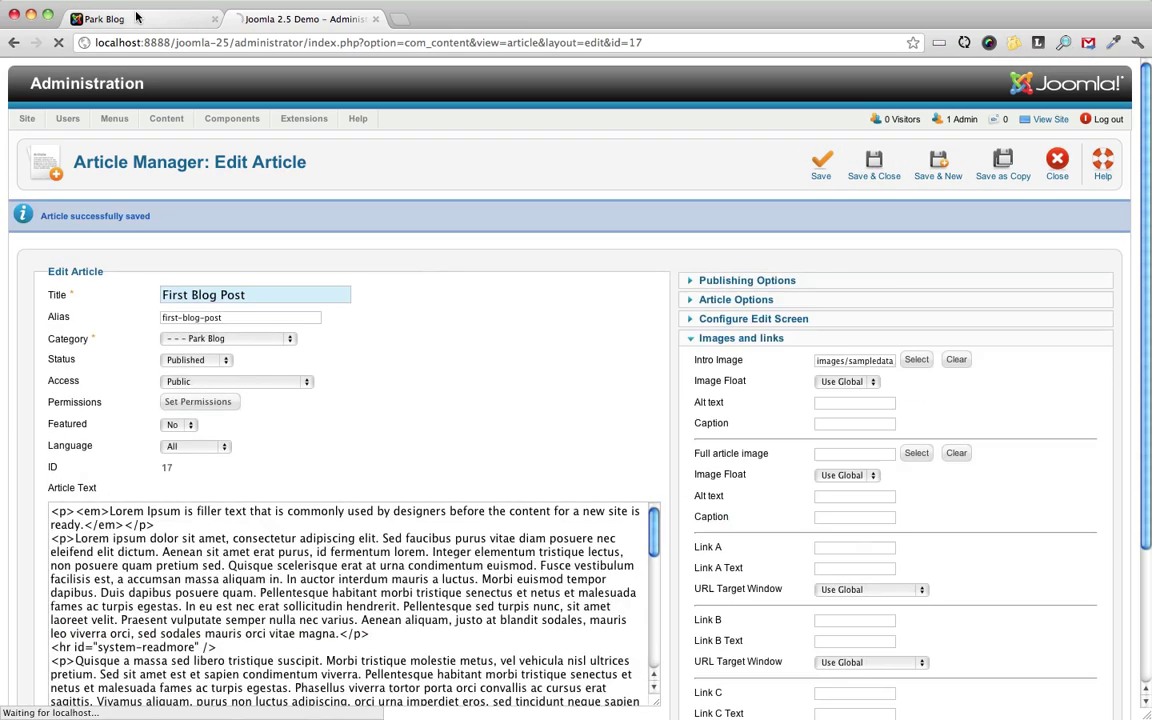
- Reload the public Park Blog page to check the intro image of First Blog Post
{"action": "left_click", "coordinate": [141, 19]}
{"action": "scroll", "coordinate": [298, 162], "scroll_direction": "up", "scroll_amount": 3}
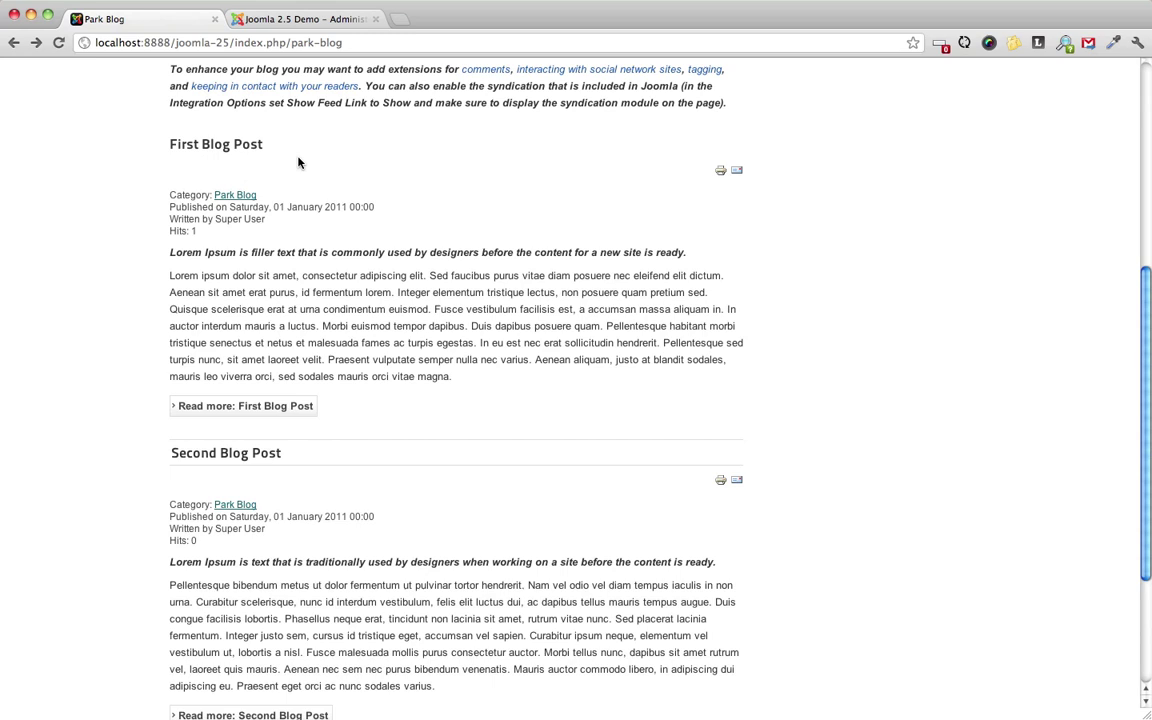
{"action": "left_click", "coordinate": [57, 43]}
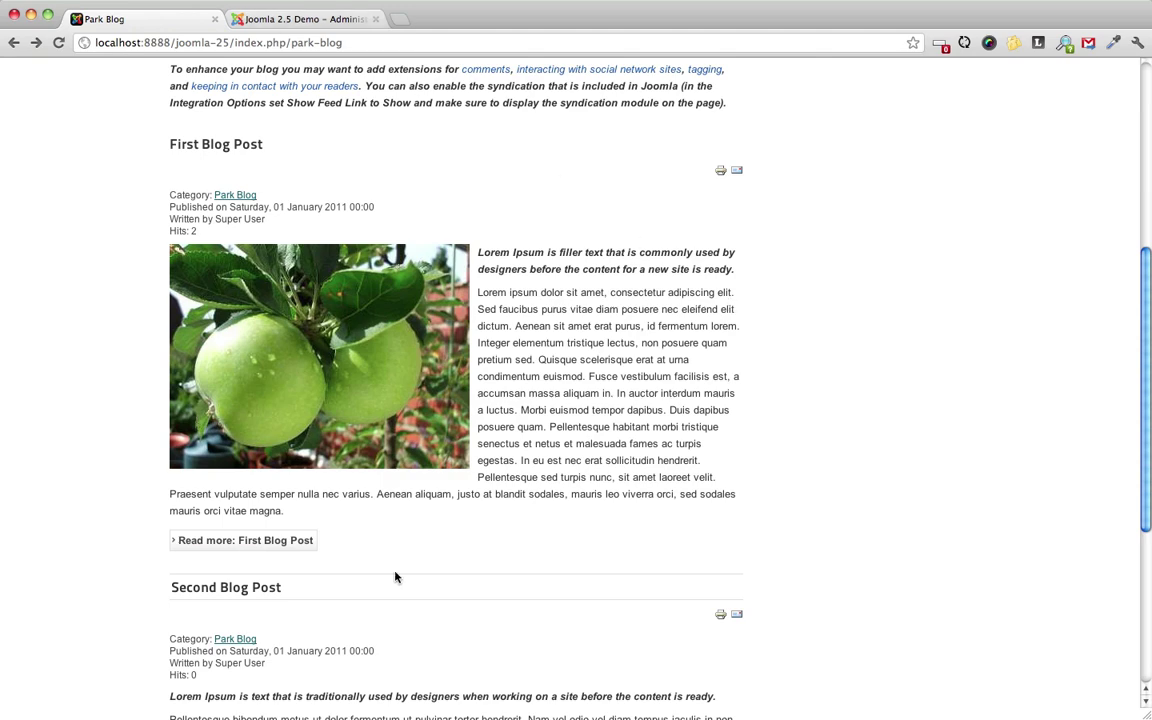
- Return to the administration, close First Blog Post and open Second Blog Post for editing
{"action": "key", "text": "ctrl+Tab"}
{"action": "left_click", "coordinate": [1059, 163]}
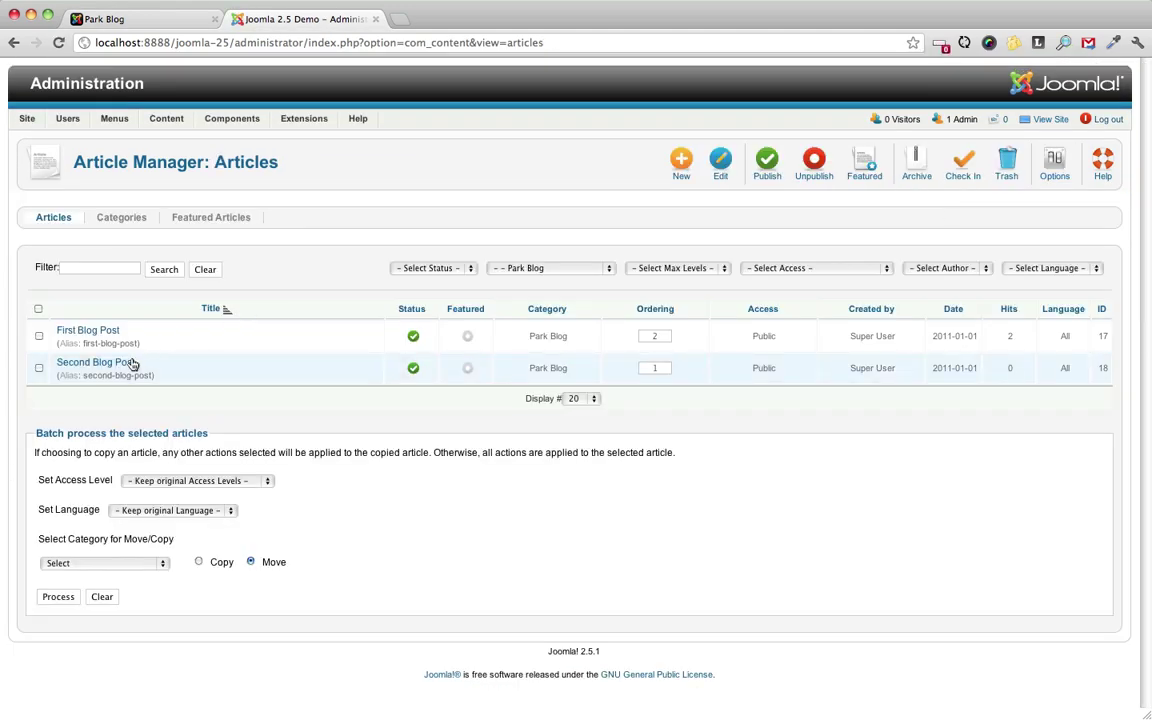
{"action": "left_click", "coordinate": [131, 363]}
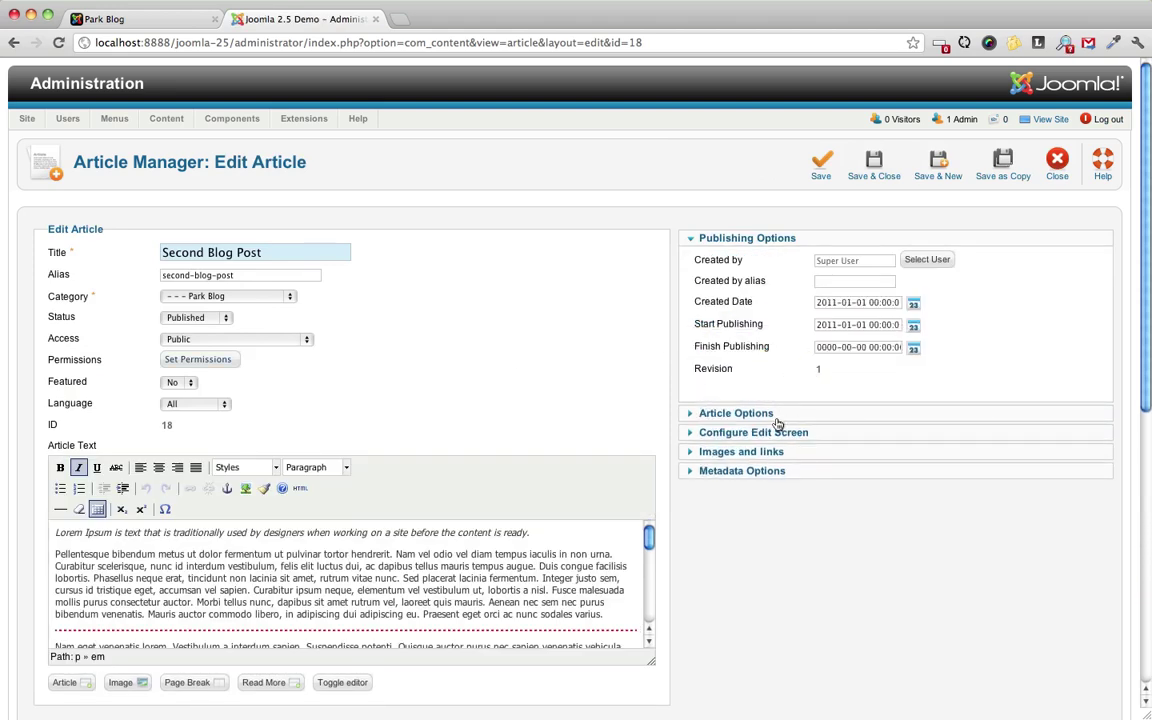
- Set Second Blog Post's intro image to the bananas picture from the sampledata/fruitshop folder and save the article
{"action": "left_click", "coordinate": [748, 413]}
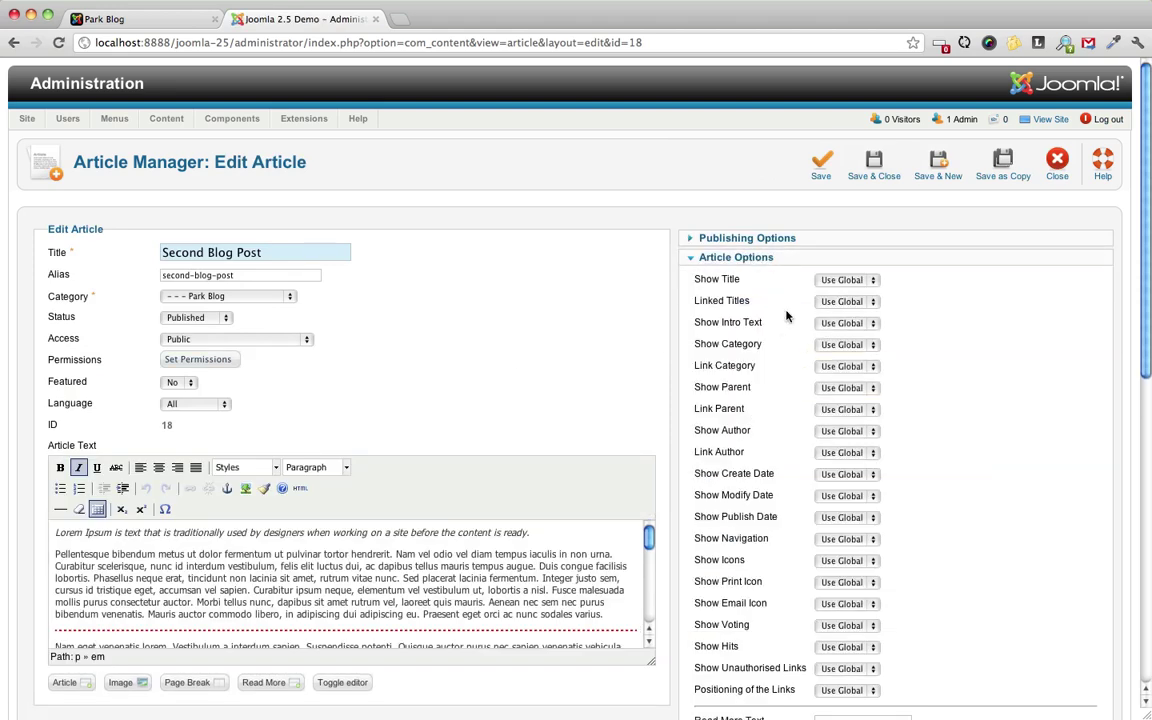
{"action": "left_click", "coordinate": [755, 260]}
{"action": "left_click", "coordinate": [762, 297]}
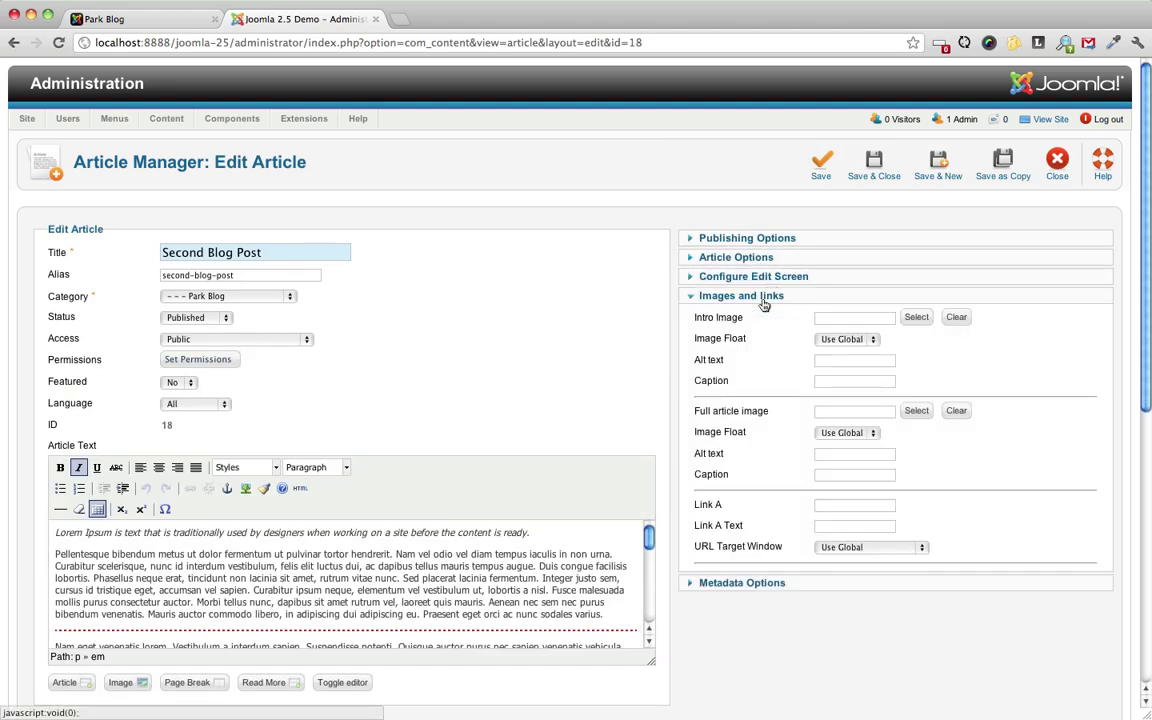
{"action": "left_click", "coordinate": [918, 318]}
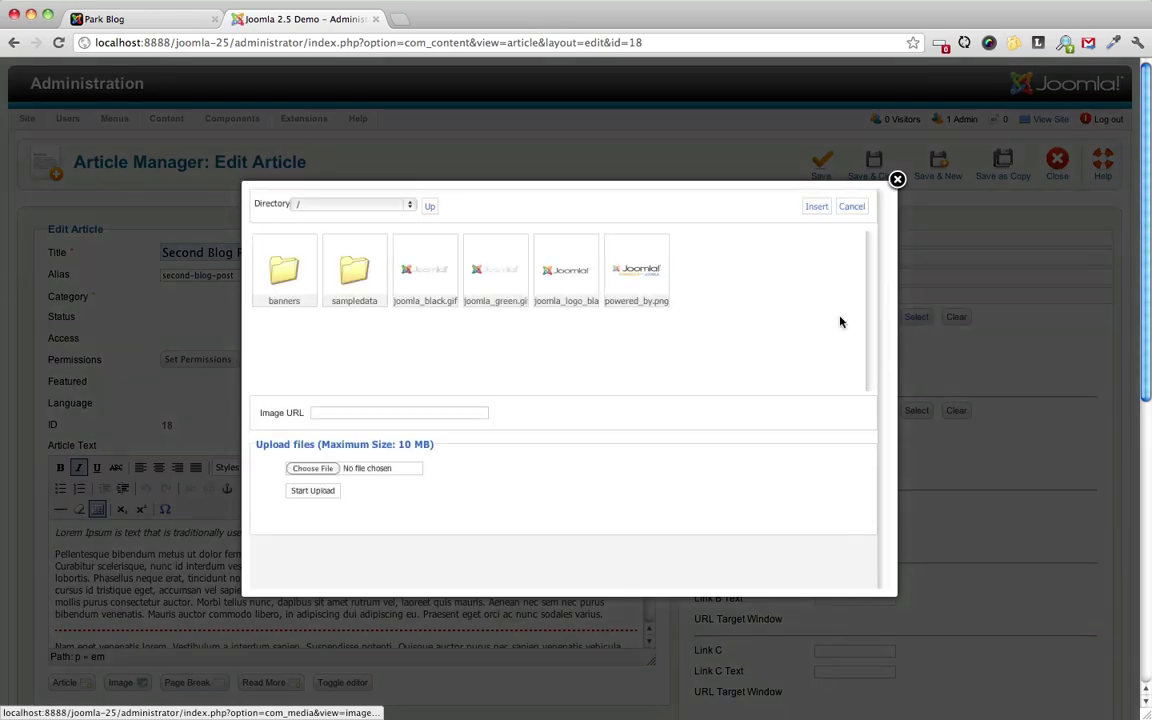
{"action": "left_click", "coordinate": [357, 276]}
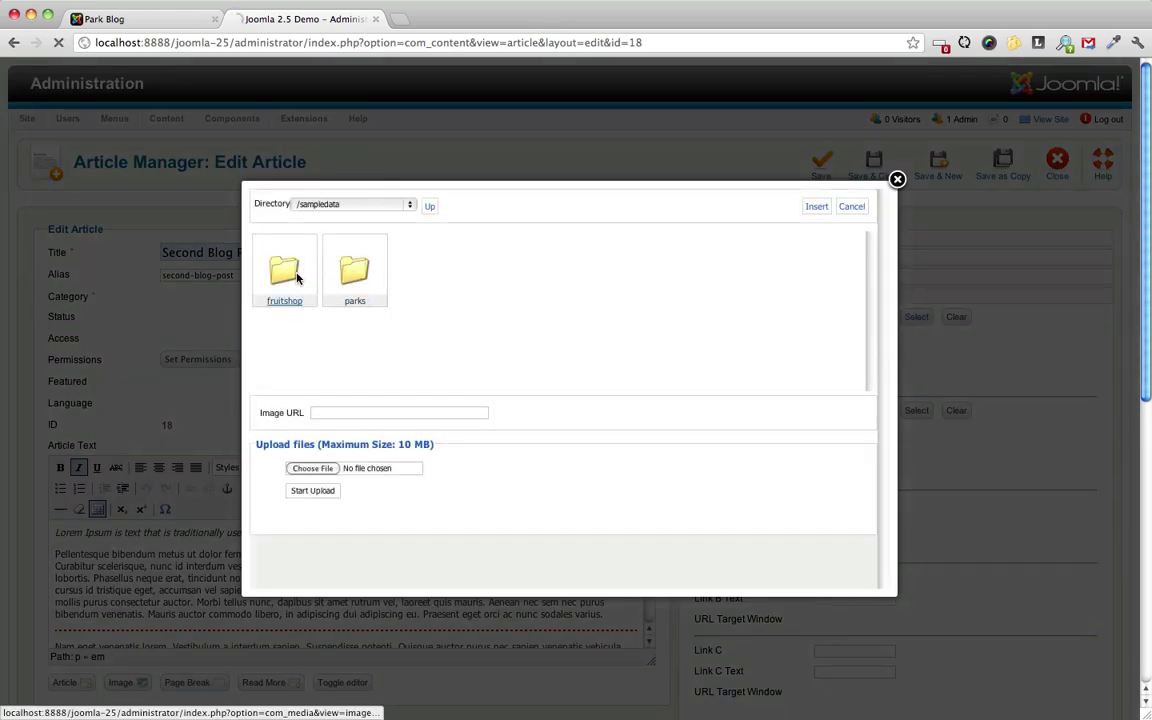
{"action": "left_click", "coordinate": [269, 254]}
{"action": "left_click", "coordinate": [340, 262]}
{"action": "left_click", "coordinate": [816, 207]}
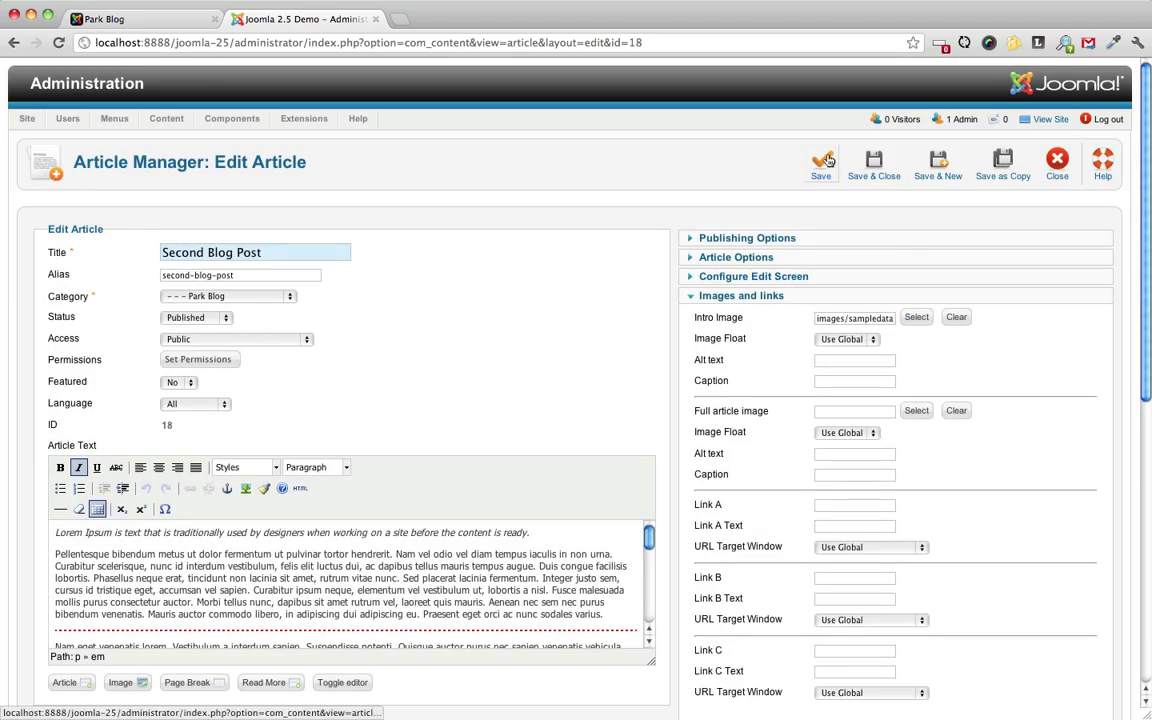
{"action": "left_click", "coordinate": [866, 163]}
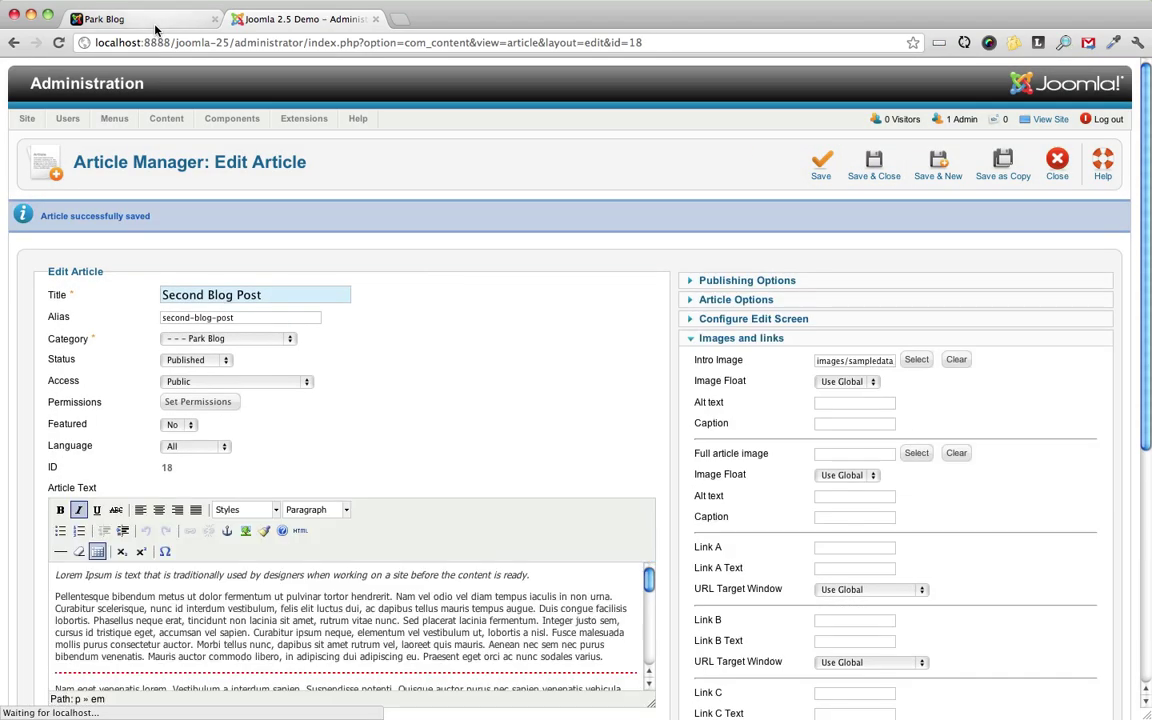
- Reload the public Park Blog page and compare the intro images of First Blog Post and Second Blog Post
{"action": "left_click", "coordinate": [155, 27]}
{"action": "left_click", "coordinate": [58, 42]}
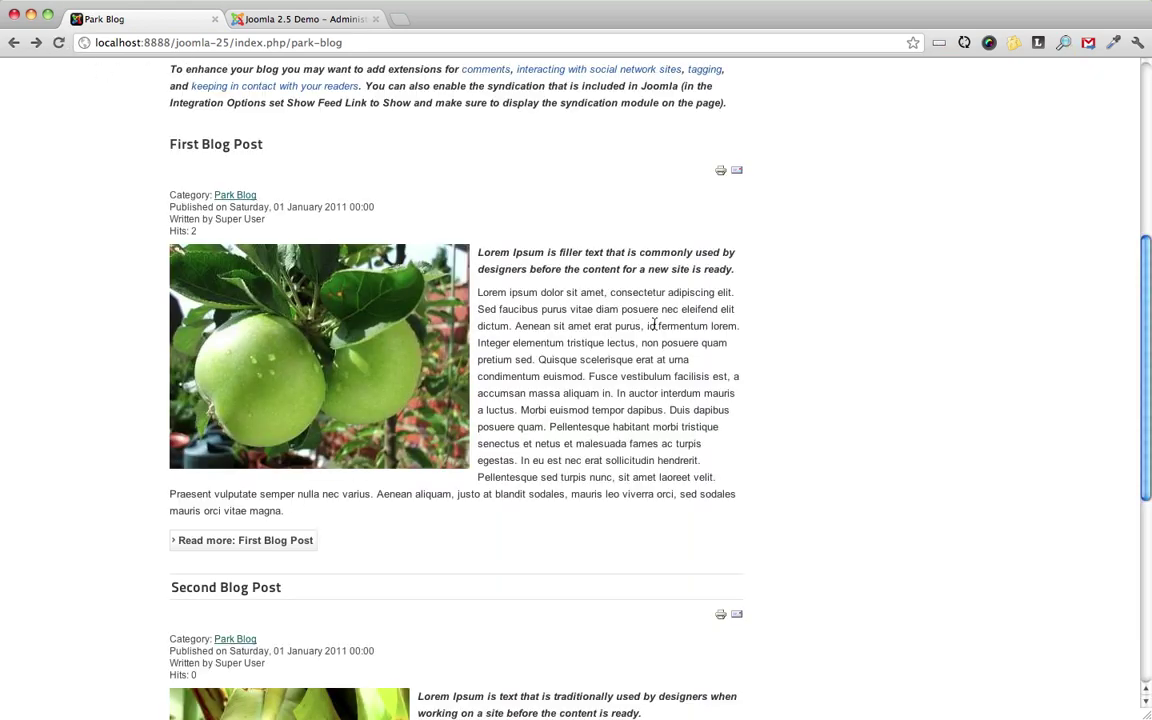
{"action": "scroll", "coordinate": [750, 355], "scroll_direction": "down", "scroll_amount": 5}
{"action": "scroll", "coordinate": [690, 340], "scroll_direction": "up", "scroll_amount": 3}
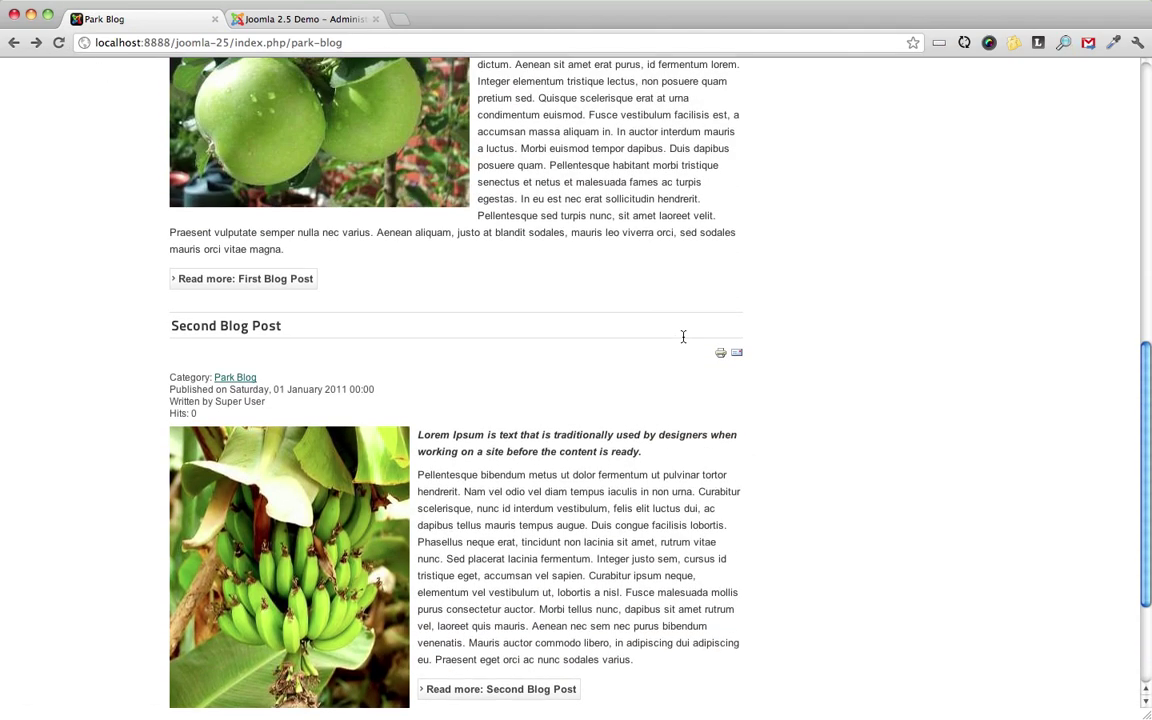
{"action": "scroll", "coordinate": [676, 340], "scroll_direction": "up", "scroll_amount": 4}
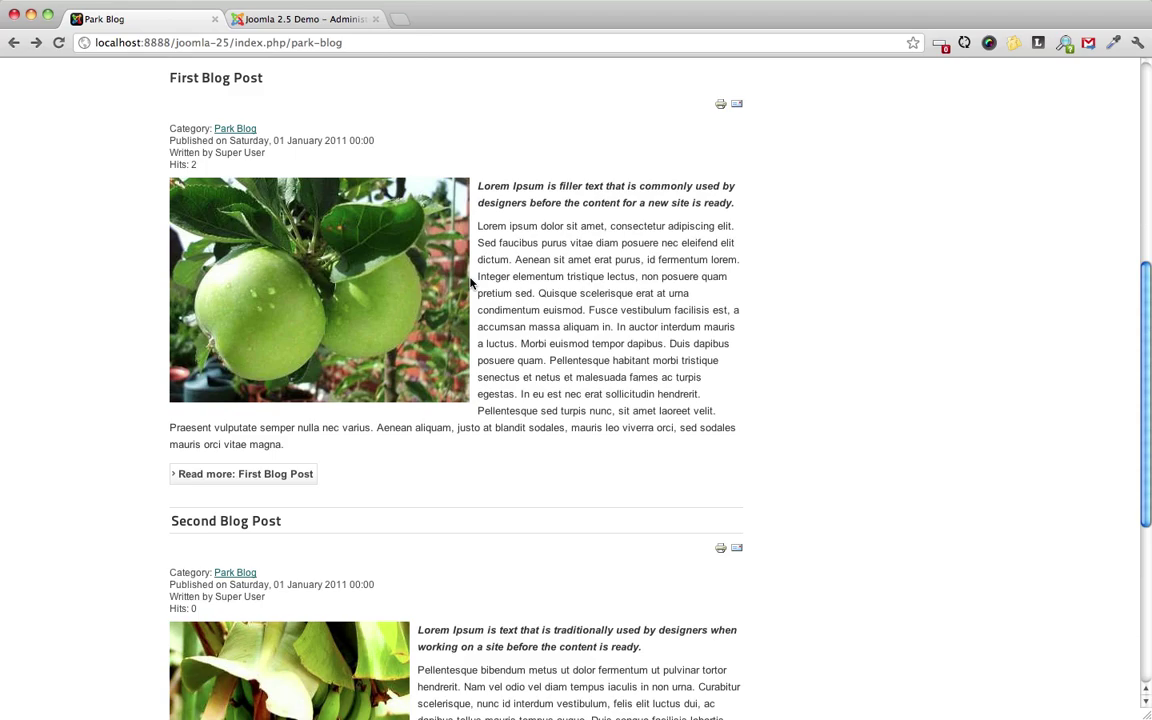
{"action": "scroll", "coordinate": [561, 408], "scroll_direction": "up", "scroll_amount": 1}
{"action": "scroll", "coordinate": [561, 406], "scroll_direction": "down", "scroll_amount": 5}
{"action": "scroll", "coordinate": [561, 406], "scroll_direction": "up", "scroll_amount": 6}
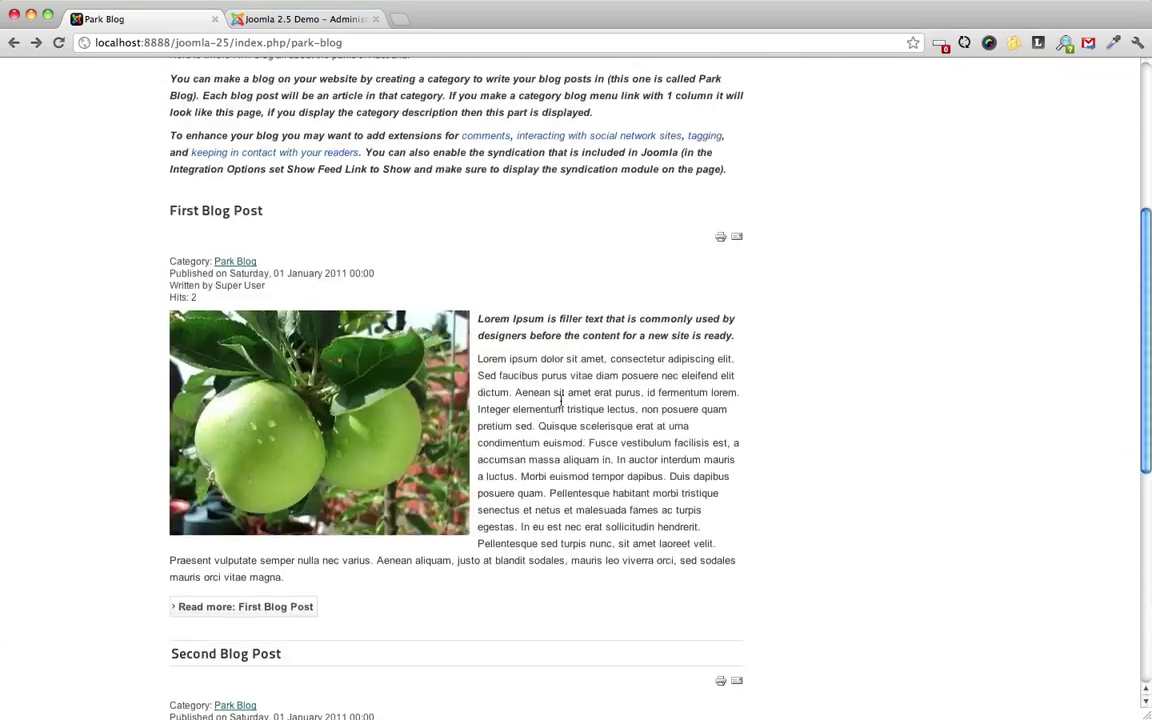
{"action": "scroll", "coordinate": [561, 406], "scroll_direction": "down", "scroll_amount": 10}
{"action": "scroll", "coordinate": [561, 400], "scroll_direction": "up", "scroll_amount": 12}
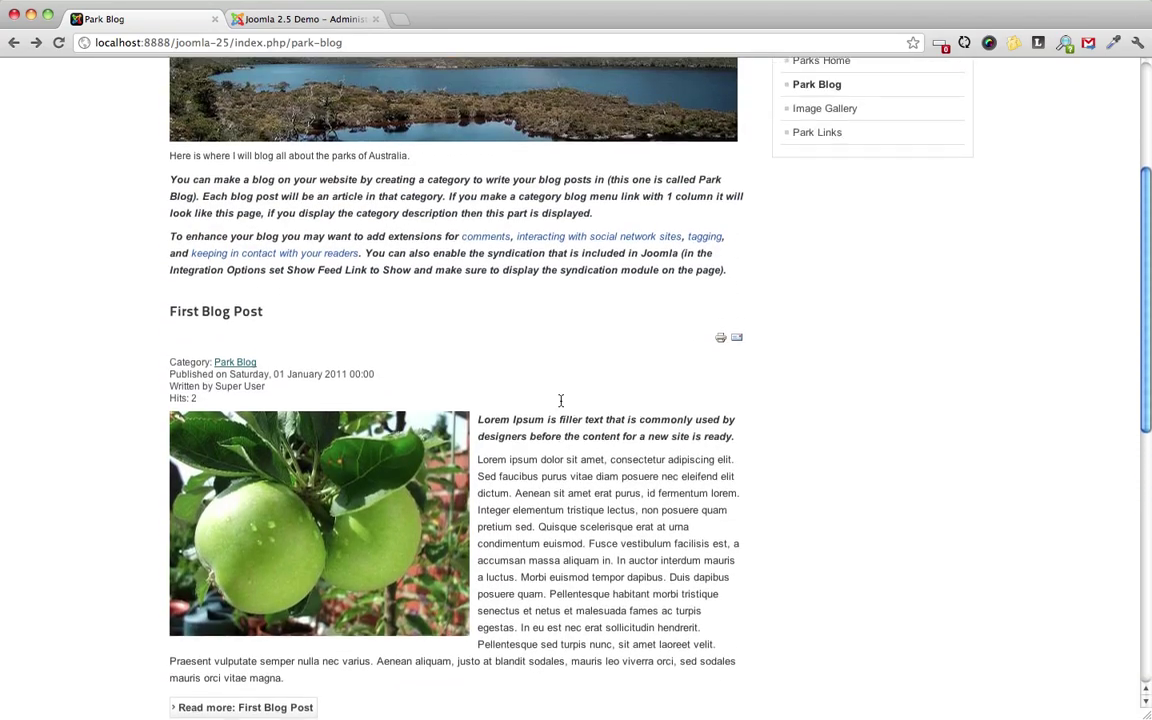
{"action": "scroll", "coordinate": [561, 400], "scroll_direction": "down", "scroll_amount": 6}
{"action": "scroll", "coordinate": [561, 400], "scroll_direction": "down", "scroll_amount": 2}
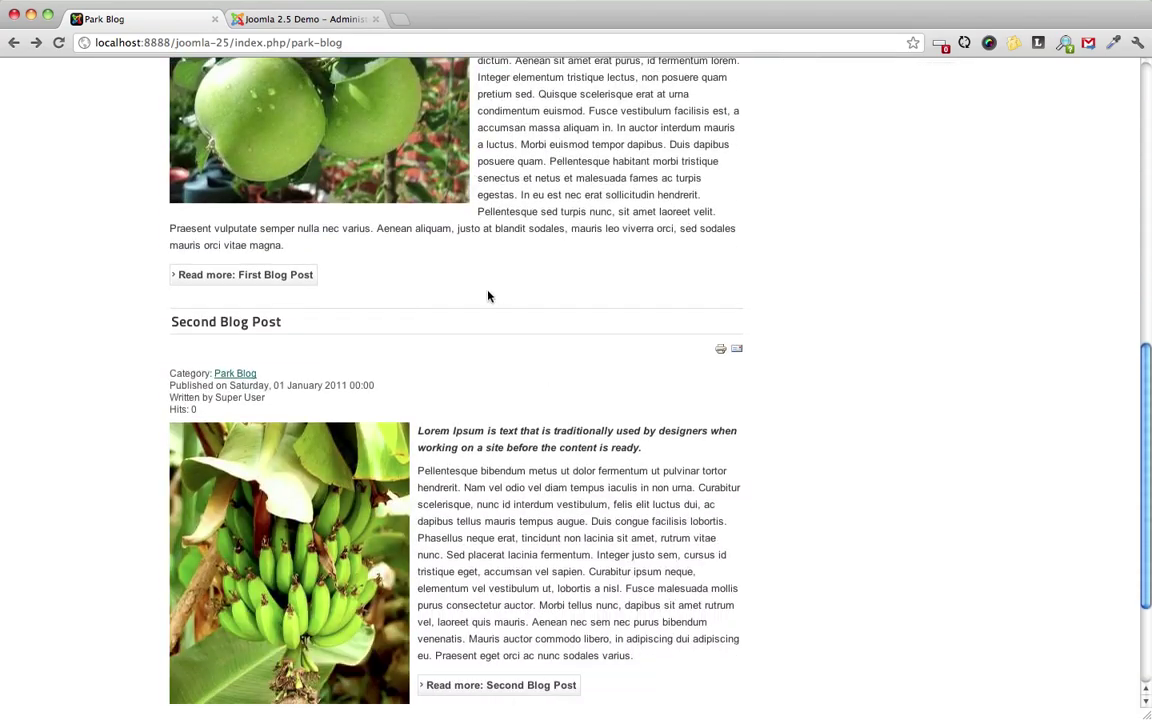
- Return to the article editor, set the intro image float of Second Blog Post to Right and save the article
{"action": "left_click", "coordinate": [310, 19]}
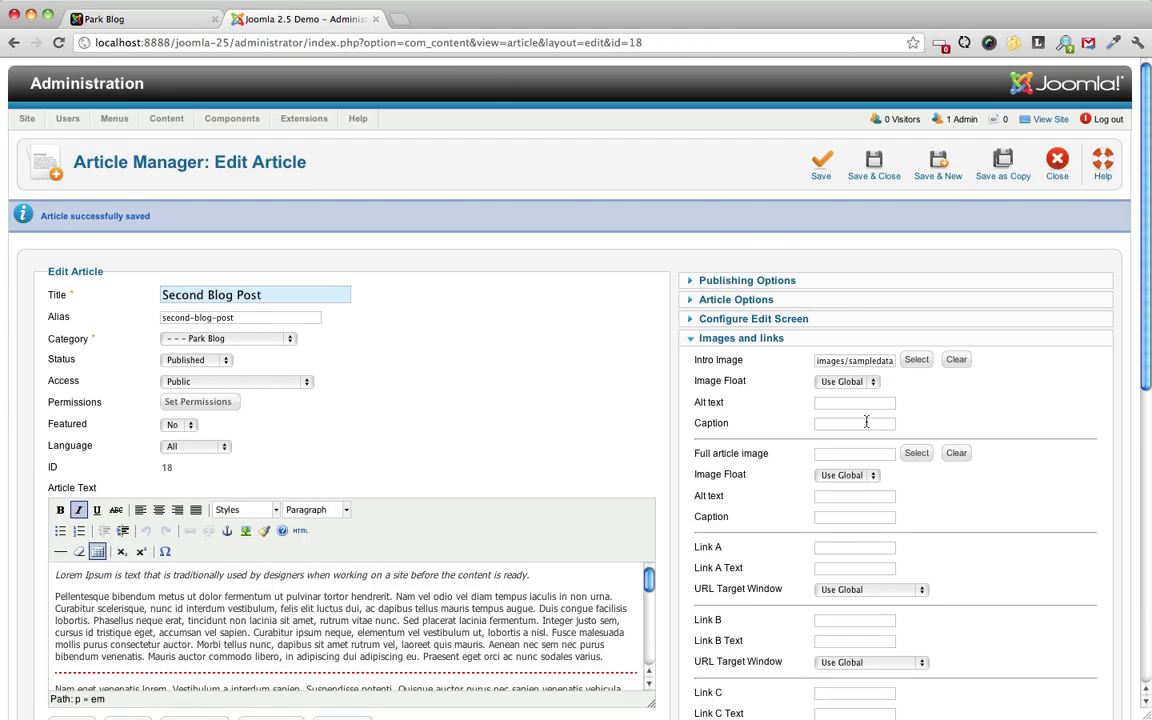
{"action": "scroll", "coordinate": [866, 422], "scroll_direction": "down", "scroll_amount": 3}
{"action": "left_click", "coordinate": [862, 270]}
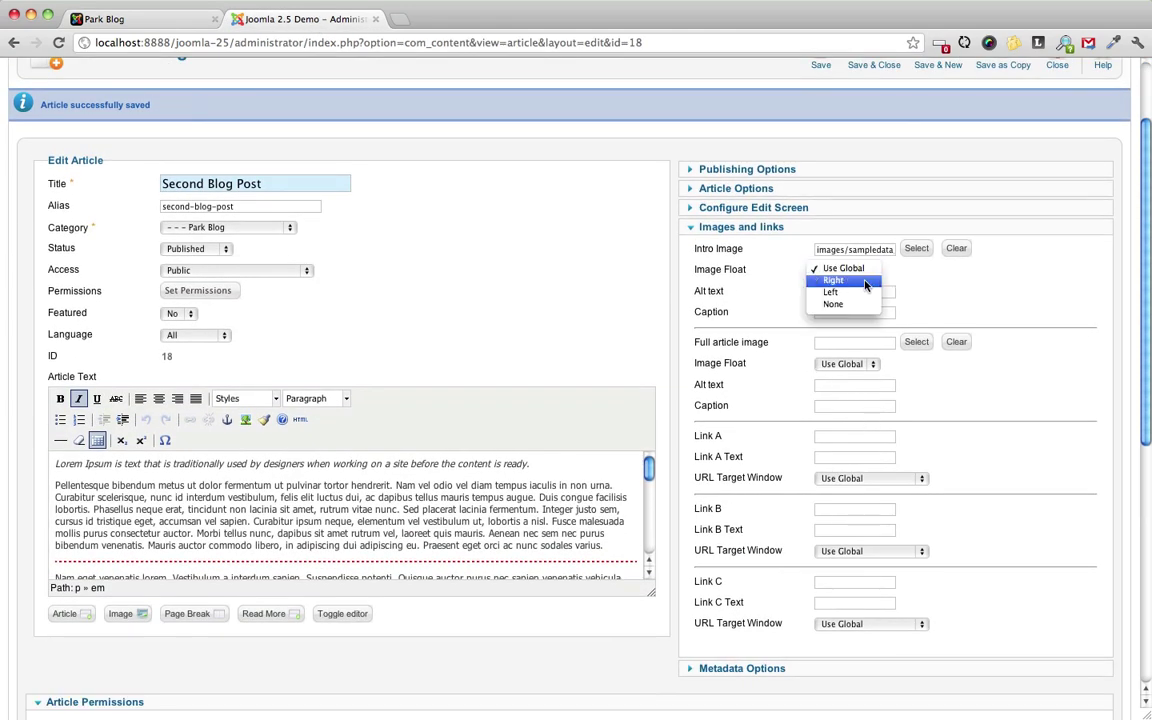
{"action": "key", "text": "Escape"}
{"action": "left_click", "coordinate": [828, 268]}
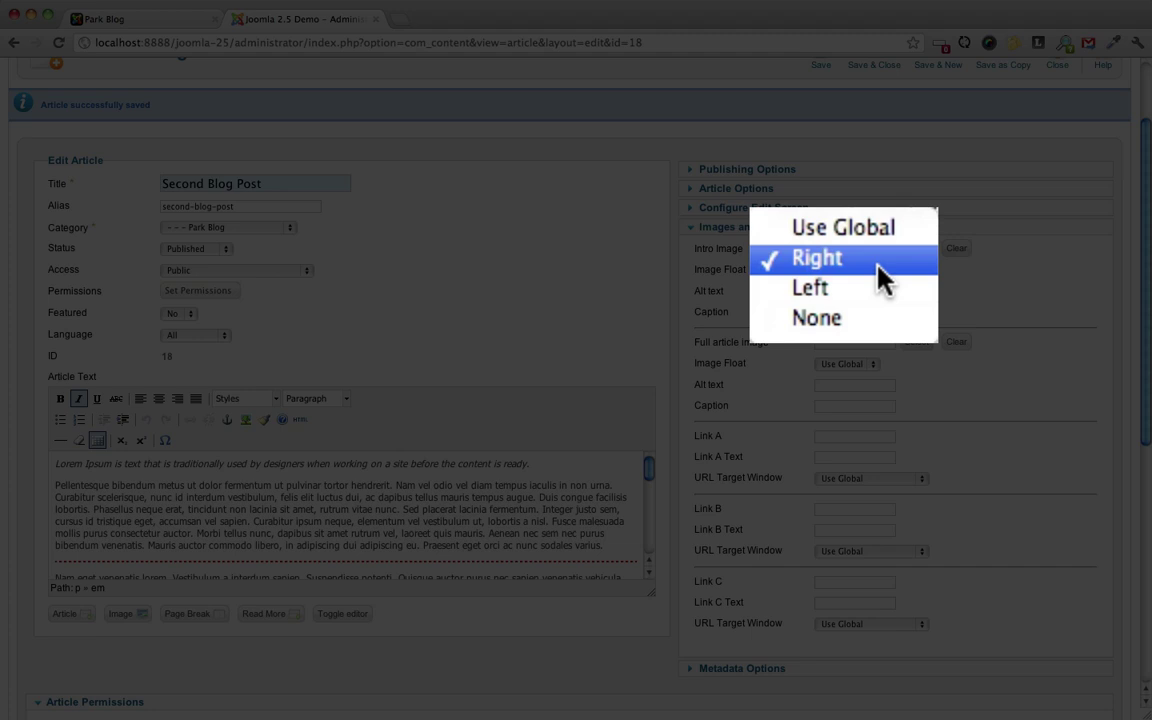
{"action": "left_click", "coordinate": [855, 271]}
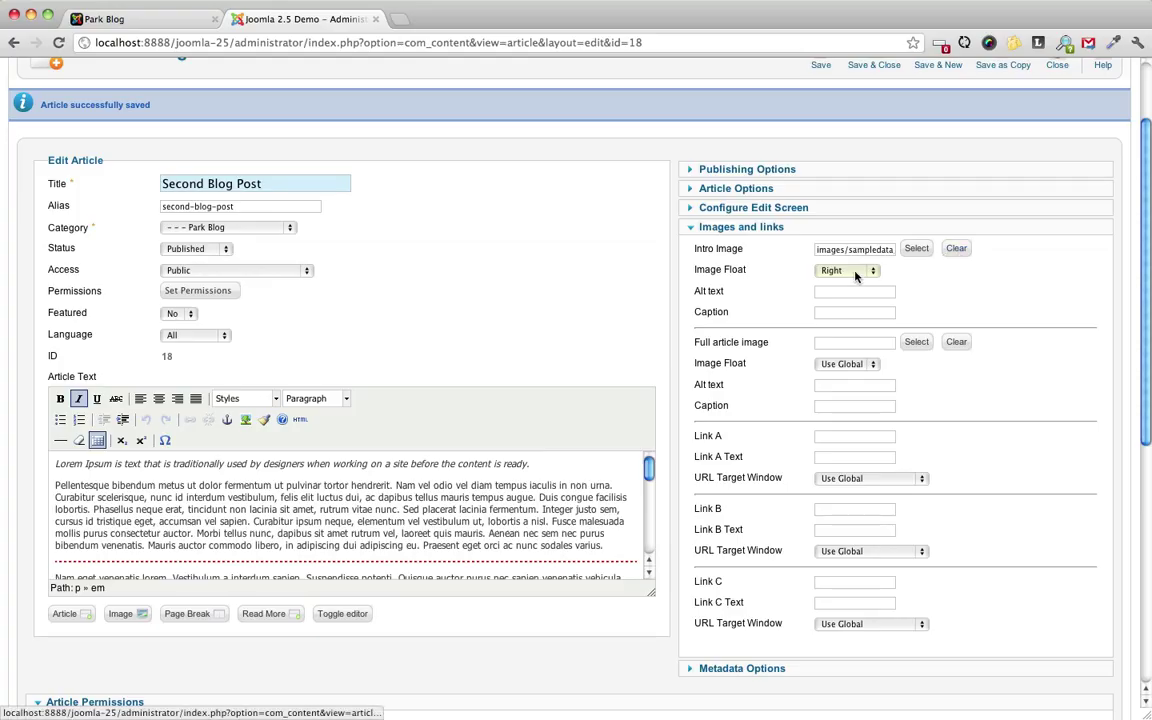
{"action": "scroll", "coordinate": [936, 255], "scroll_direction": "up", "scroll_amount": 3}
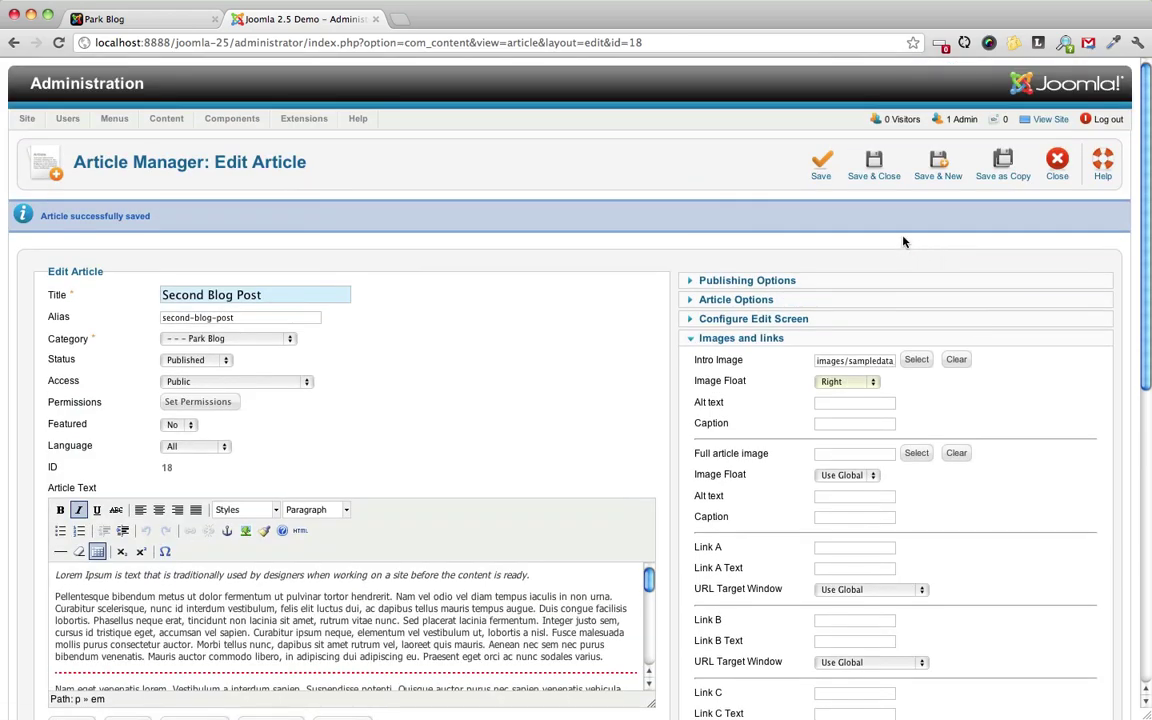
{"action": "left_click", "coordinate": [822, 168]}
- Reload the public Park Blog page to check how Second Blog Post's intro image is aligned
{"action": "left_click", "coordinate": [120, 19]}
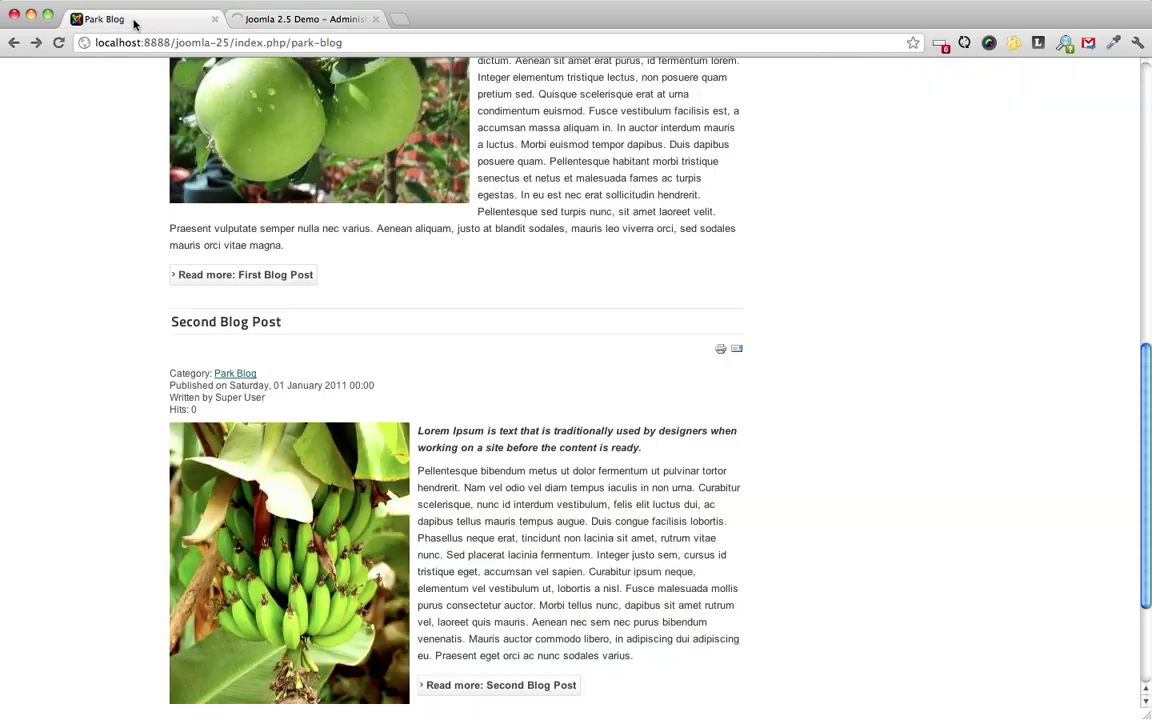
{"action": "left_click", "coordinate": [59, 42]}
{"action": "scroll", "coordinate": [440, 162], "scroll_direction": "up", "scroll_amount": 3}
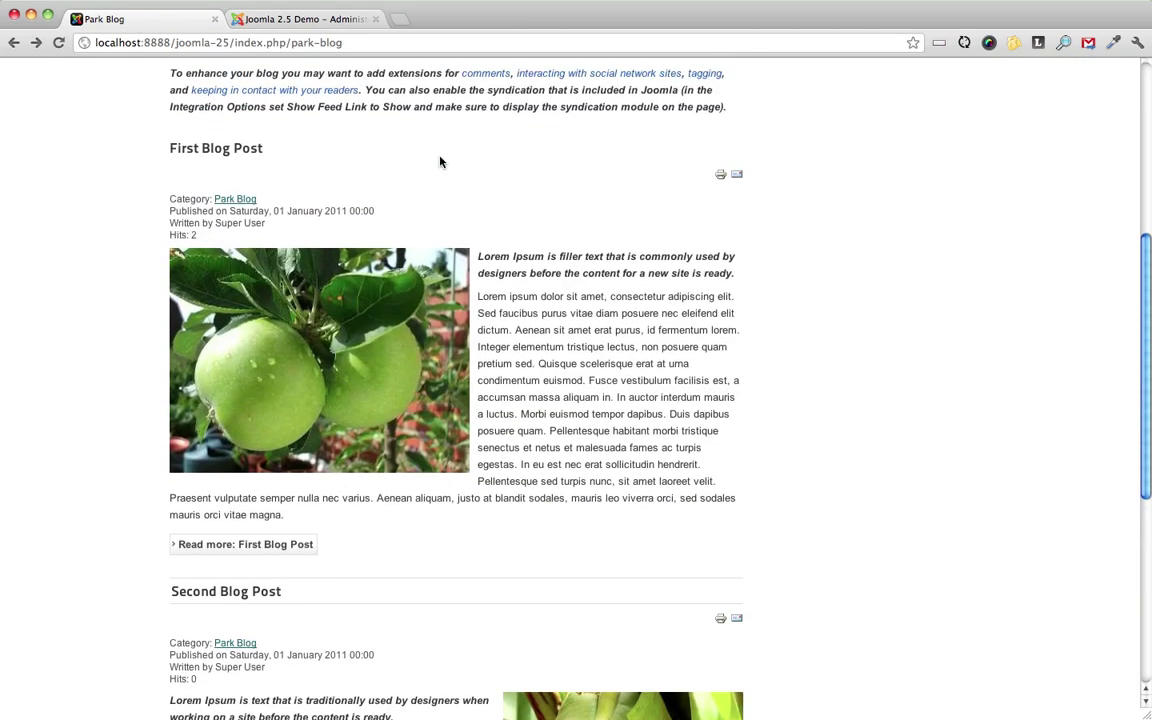
{"action": "scroll", "coordinate": [589, 369], "scroll_direction": "down", "scroll_amount": 5}
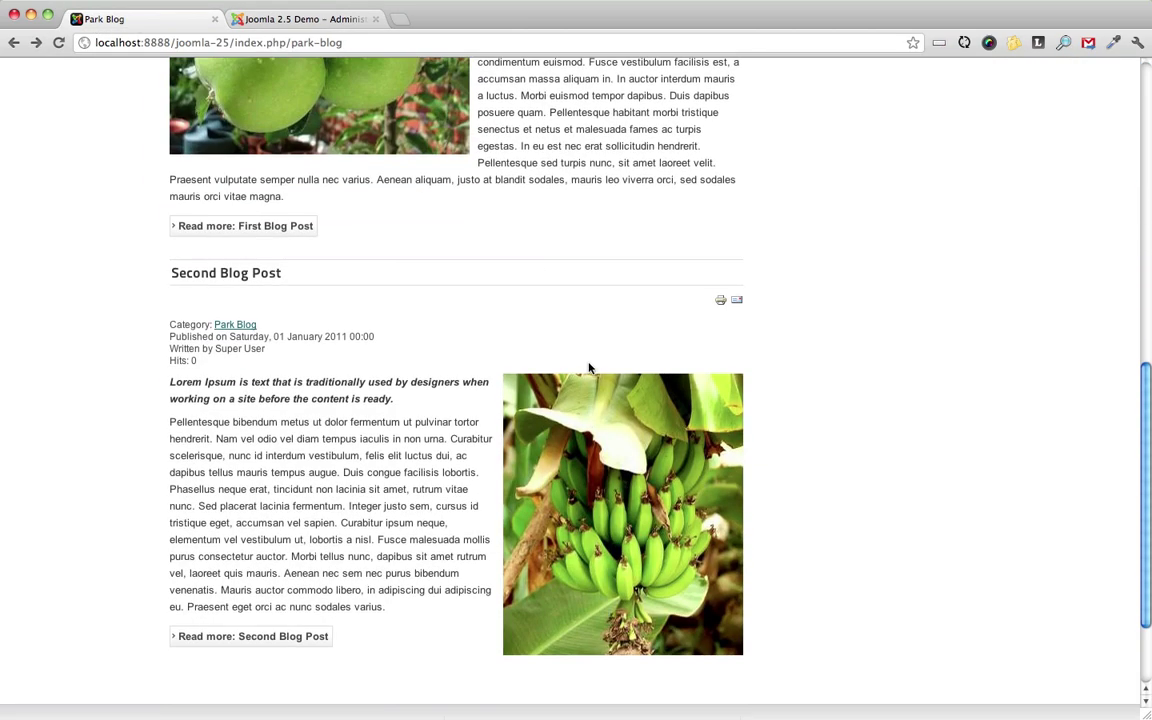
- In the article editor, give Second Blog Post's intro image the caption "Bananas are Yummy!!" and save the article
{"action": "left_click", "coordinate": [296, 21]}
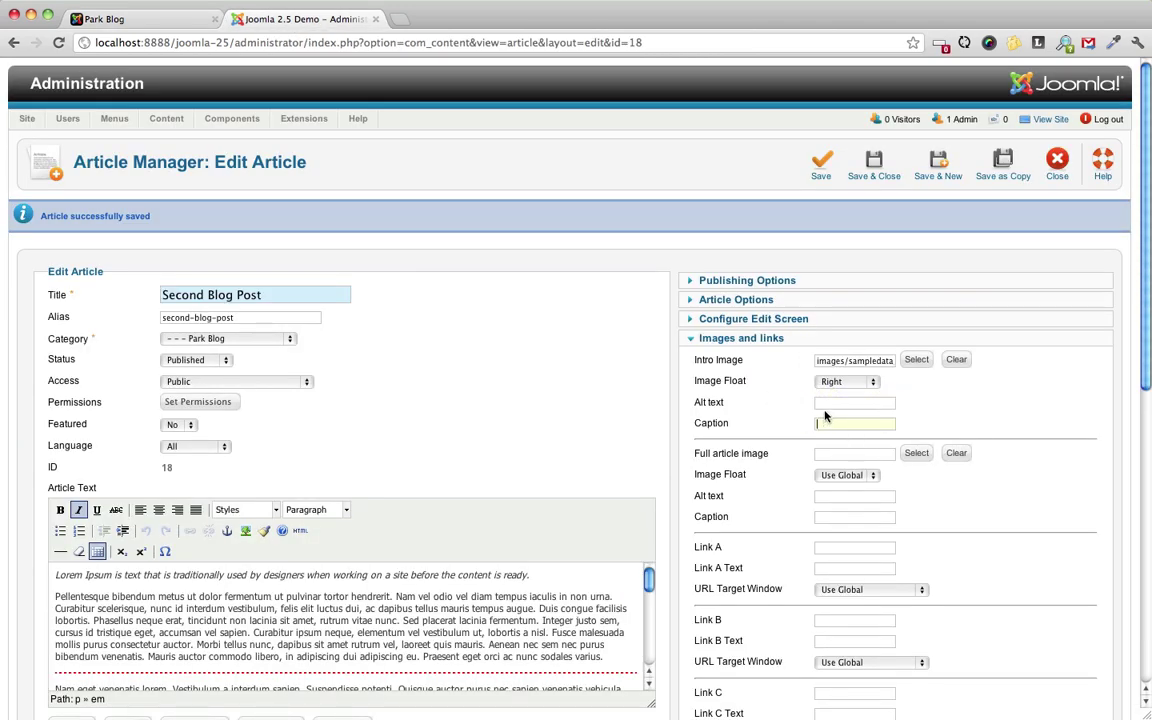
{"action": "mouse_move", "coordinate": [711, 408]}
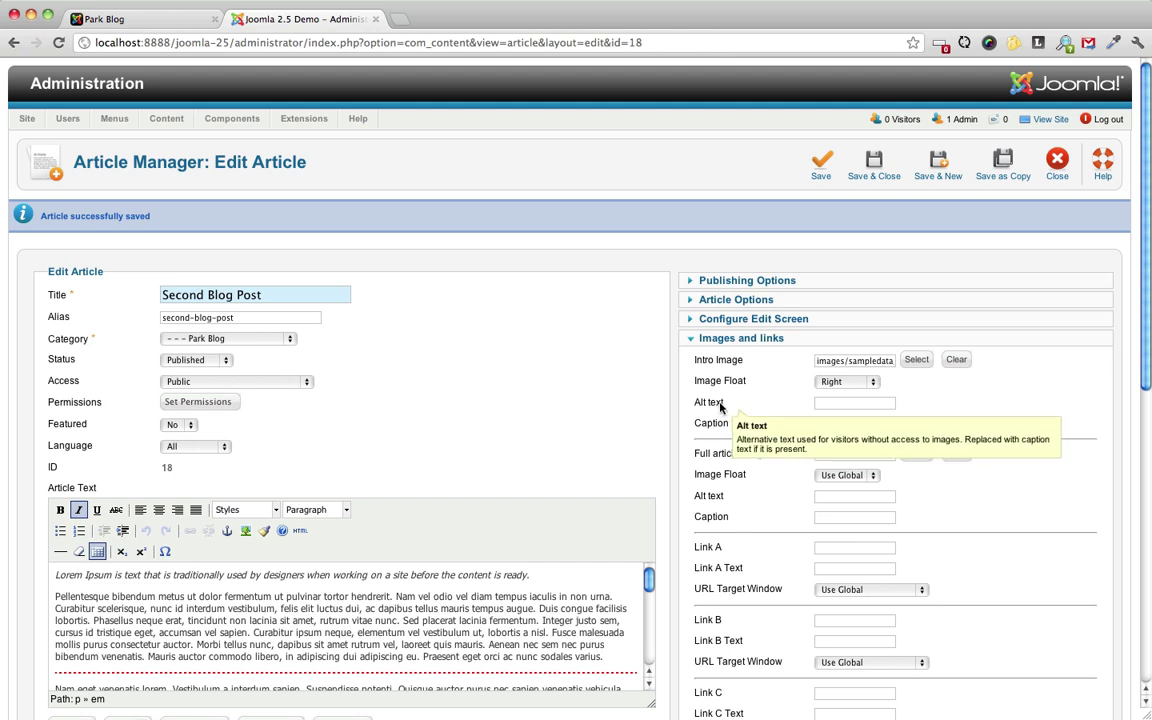
{"action": "left_click", "coordinate": [828, 423]}
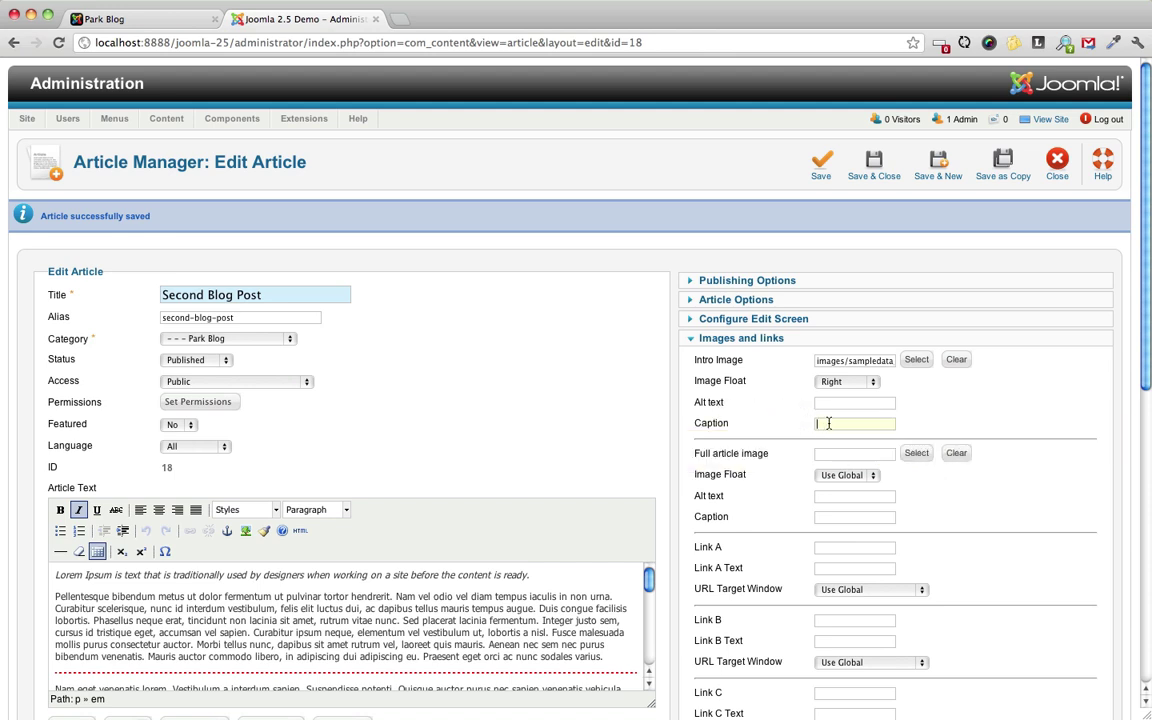
{"action": "type", "text": "Bananas are"}
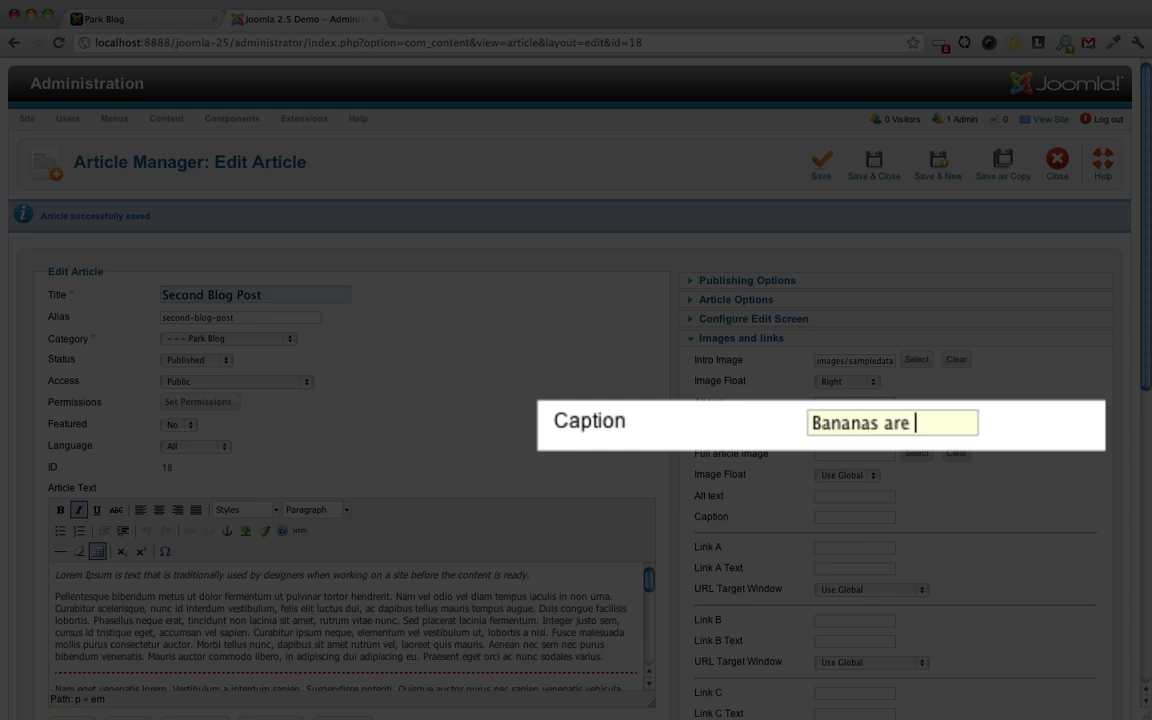
{"action": "type", "text": "Yummy!!"}
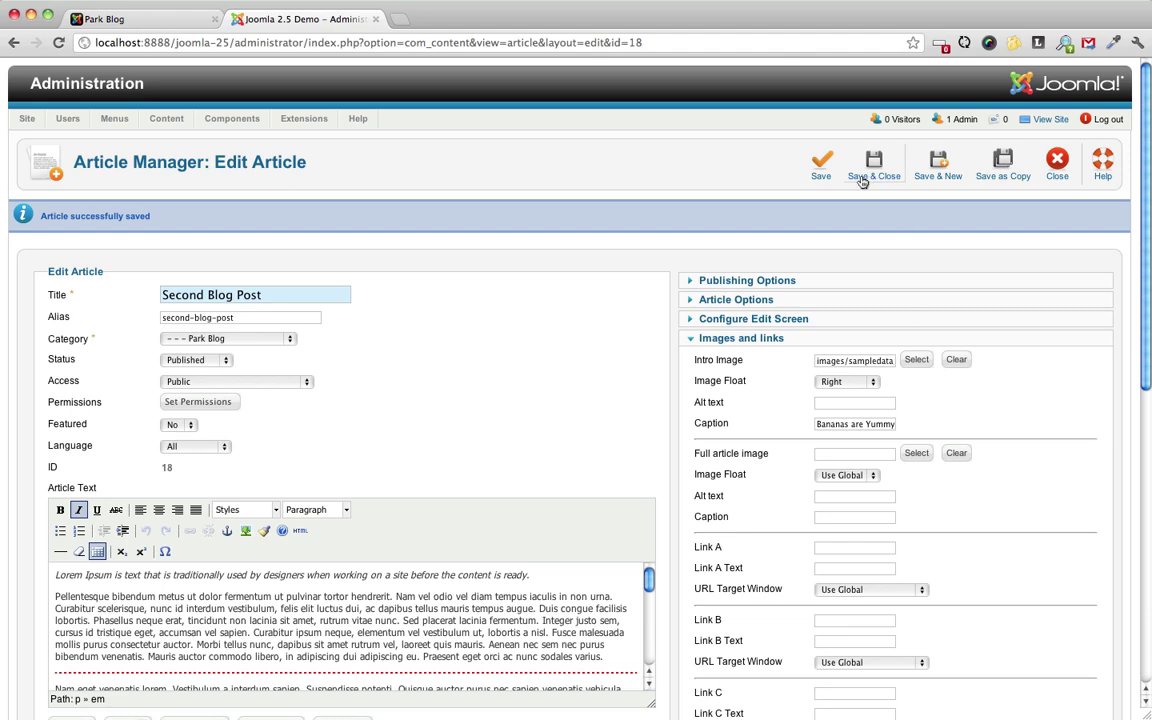
{"action": "left_click", "coordinate": [866, 160]}
- Reload the Park Blog page to check the intro image caption, and open the full Second Blog Post
{"action": "left_click", "coordinate": [154, 30]}
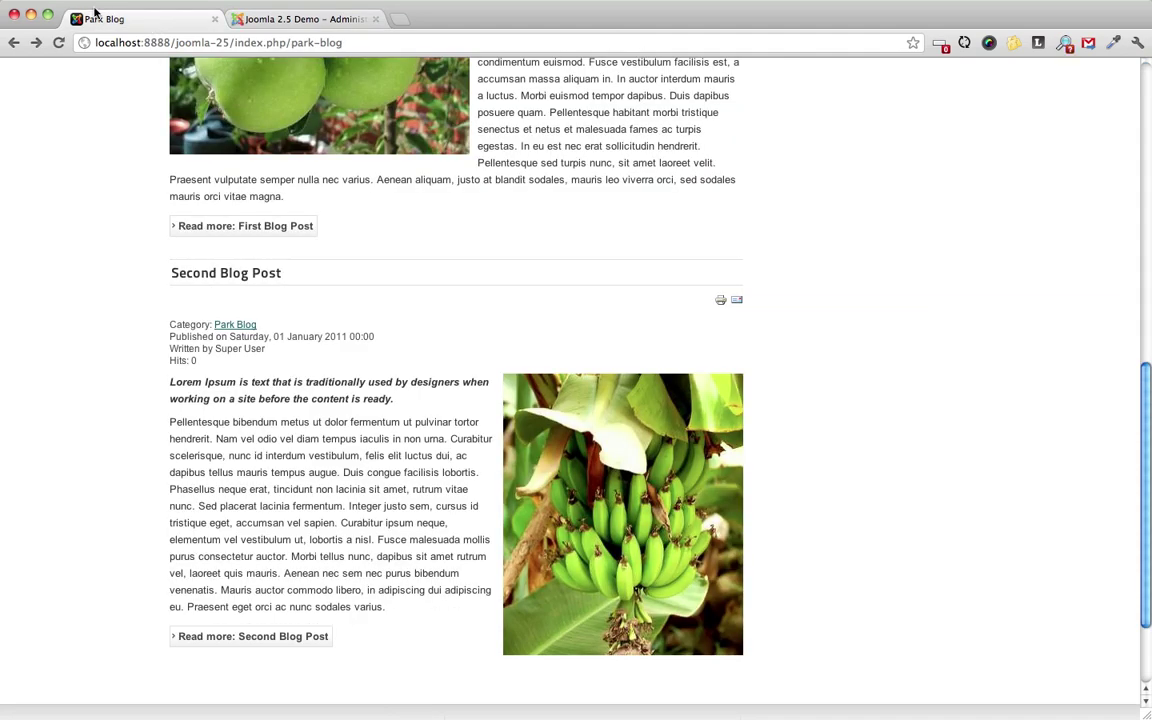
{"action": "left_click", "coordinate": [58, 42]}
{"action": "scroll", "coordinate": [936, 431], "scroll_direction": "down", "scroll_amount": 1}
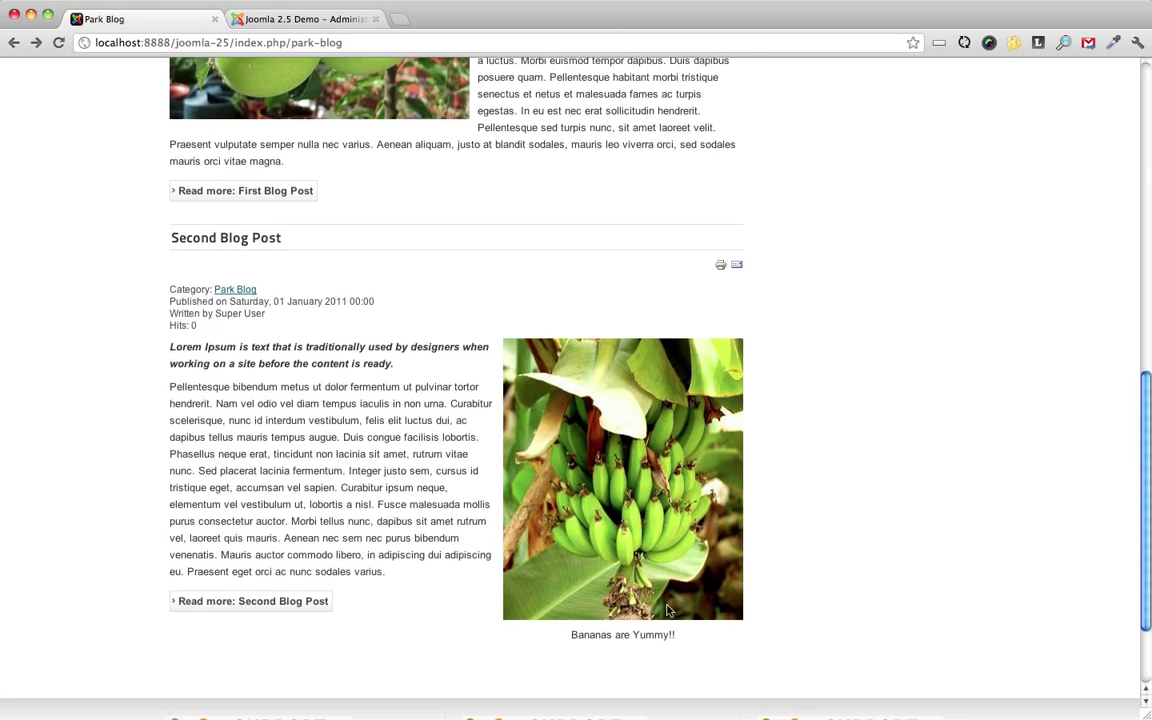
{"action": "left_click", "coordinate": [290, 604]}
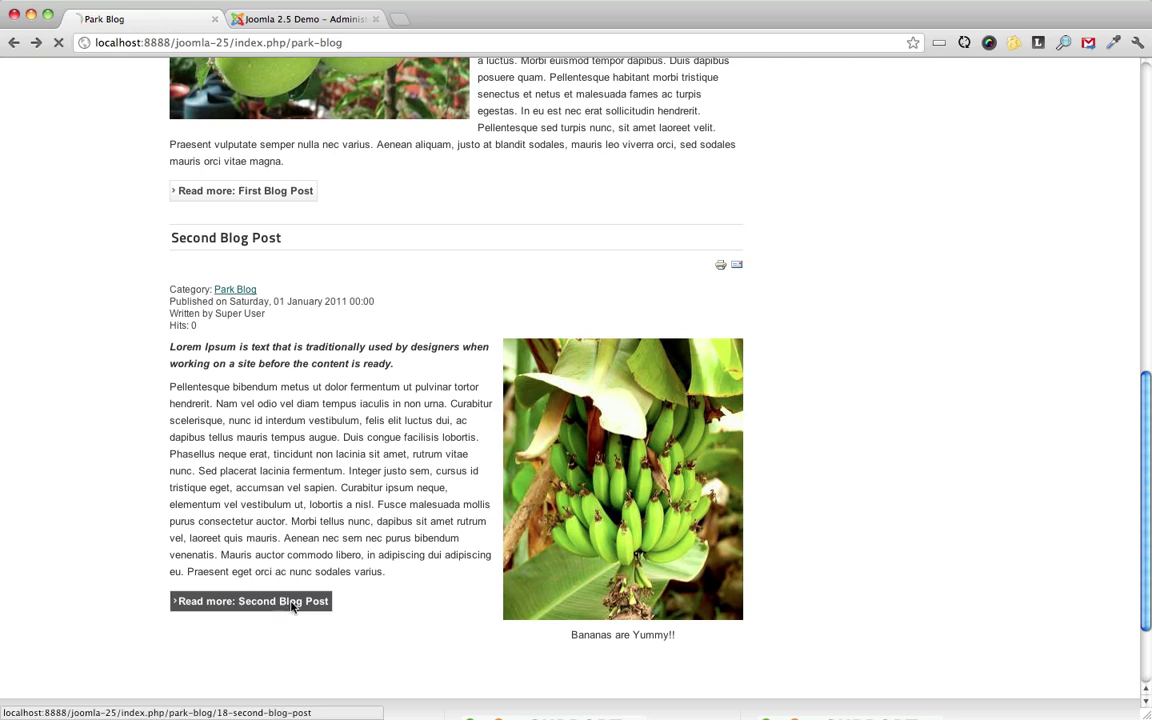
- In the article editor, set Second Blog Post's full article image to 789px_spottedquoll_2005_seanmcclean.jpg from the sampledata/parks/animals folder
{"action": "left_click", "coordinate": [300, 19]}
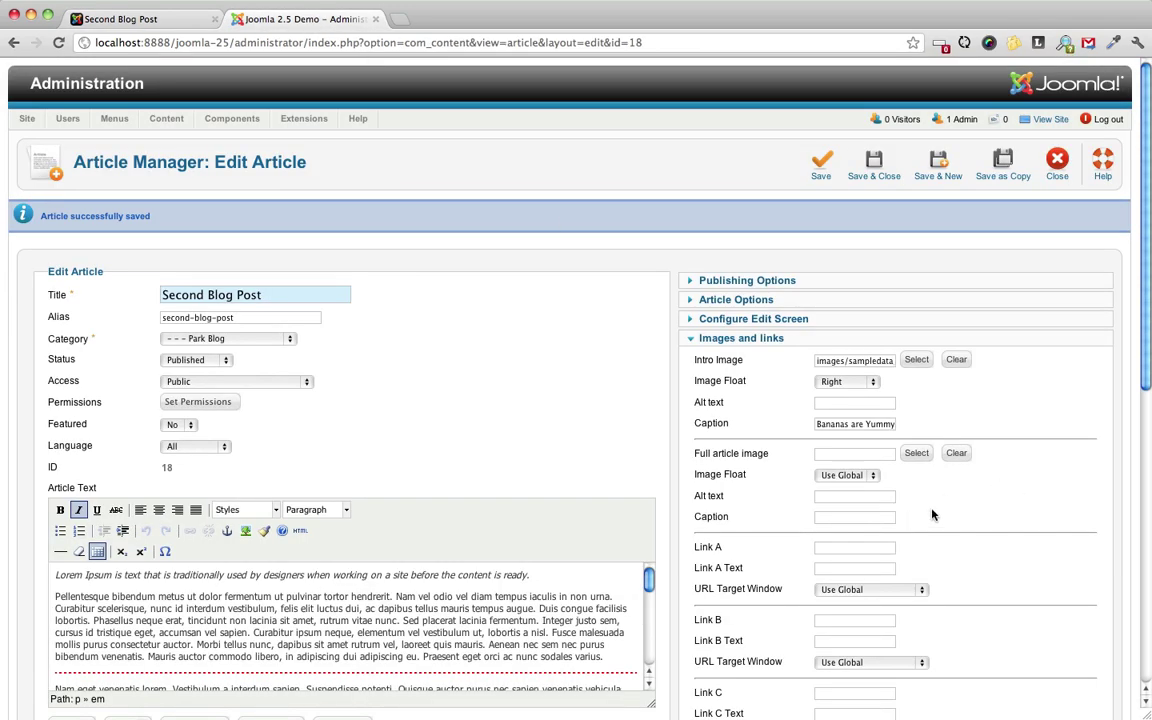
{"action": "left_click", "coordinate": [916, 453]}
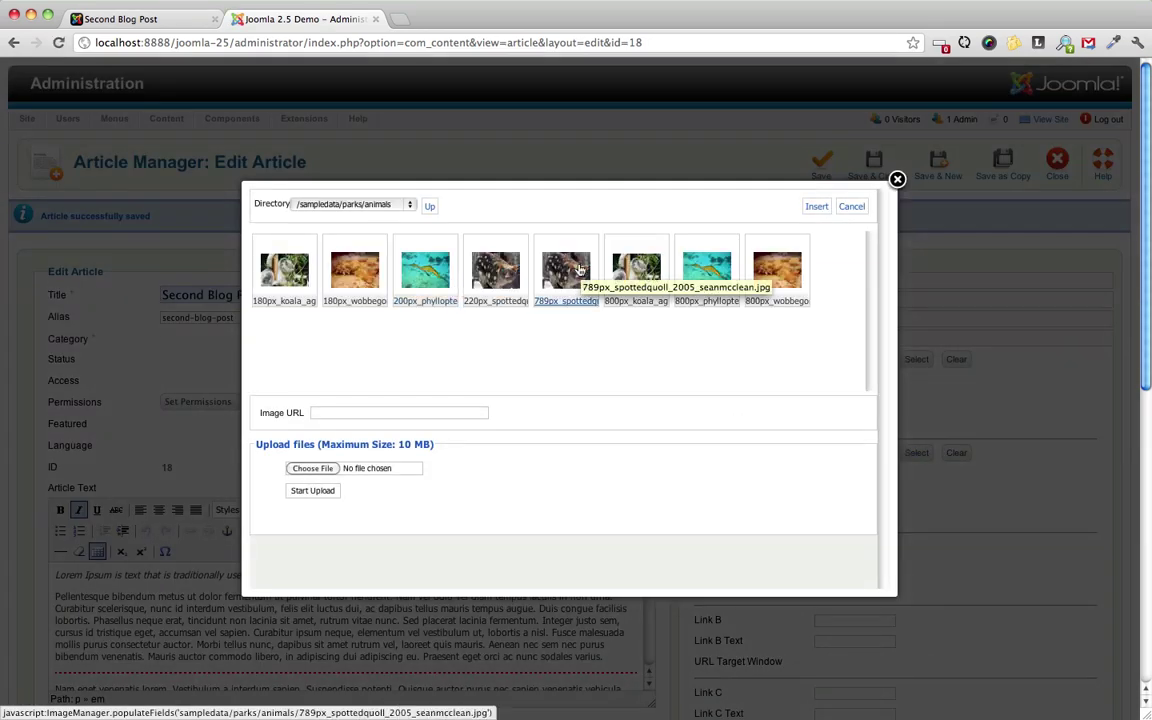
{"action": "left_click", "coordinate": [578, 270]}
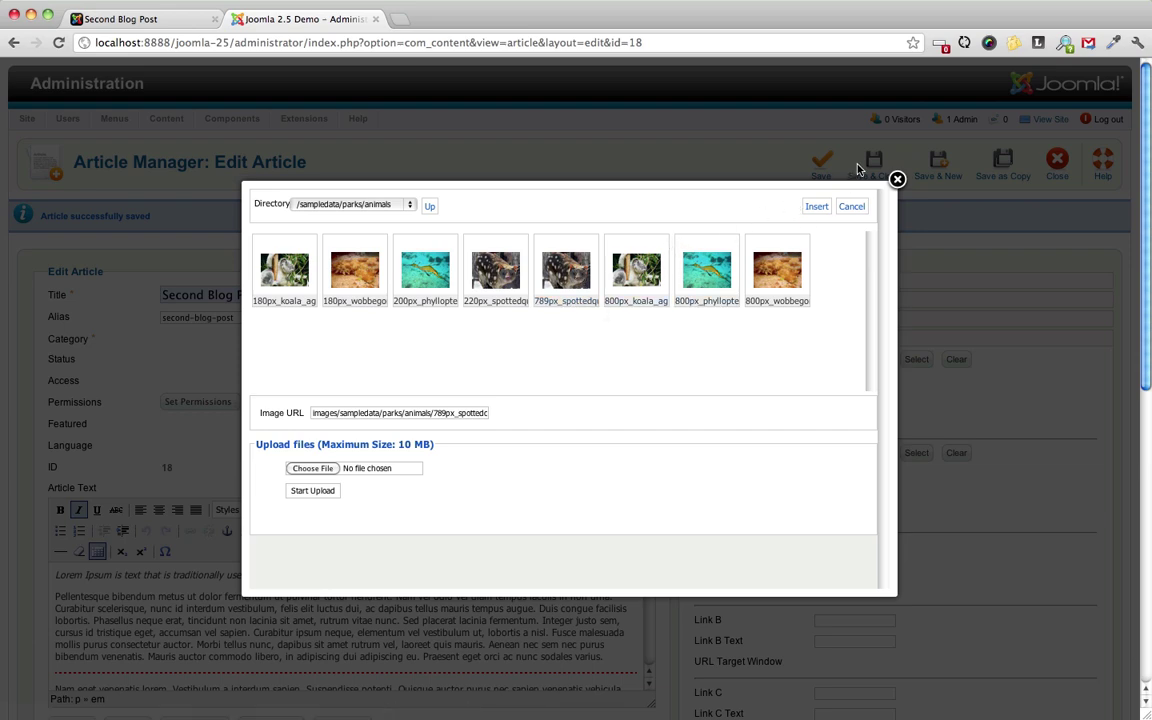
{"action": "left_click", "coordinate": [816, 206]}
- Give the full article image the caption "Ohh, what is this thing?!?!" and save the article
{"action": "scroll", "coordinate": [978, 316], "scroll_direction": "down", "scroll_amount": 1}
{"action": "scroll", "coordinate": [974, 380], "scroll_direction": "down", "scroll_amount": 1}
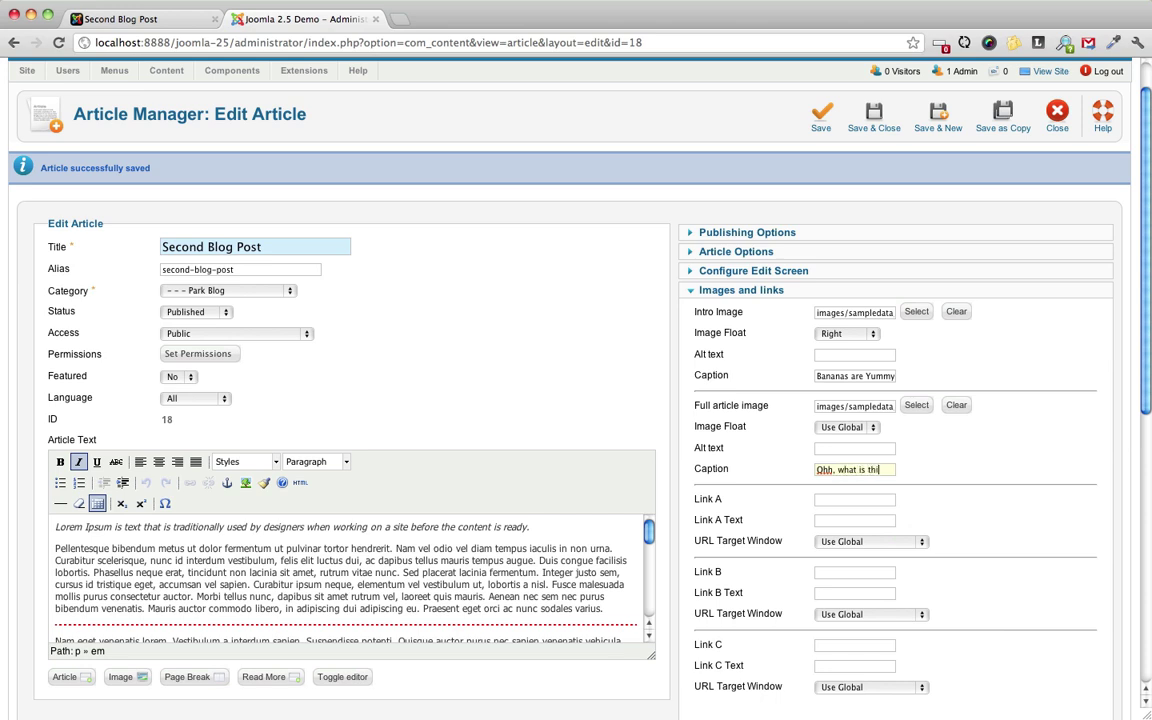
{"action": "type", "text": "hing?!?!"}
{"action": "left_click", "coordinate": [820, 115]}
- Reload the public Second Blog Post page to check its full article image and caption, and return to the article editor
{"action": "left_click", "coordinate": [136, 20]}
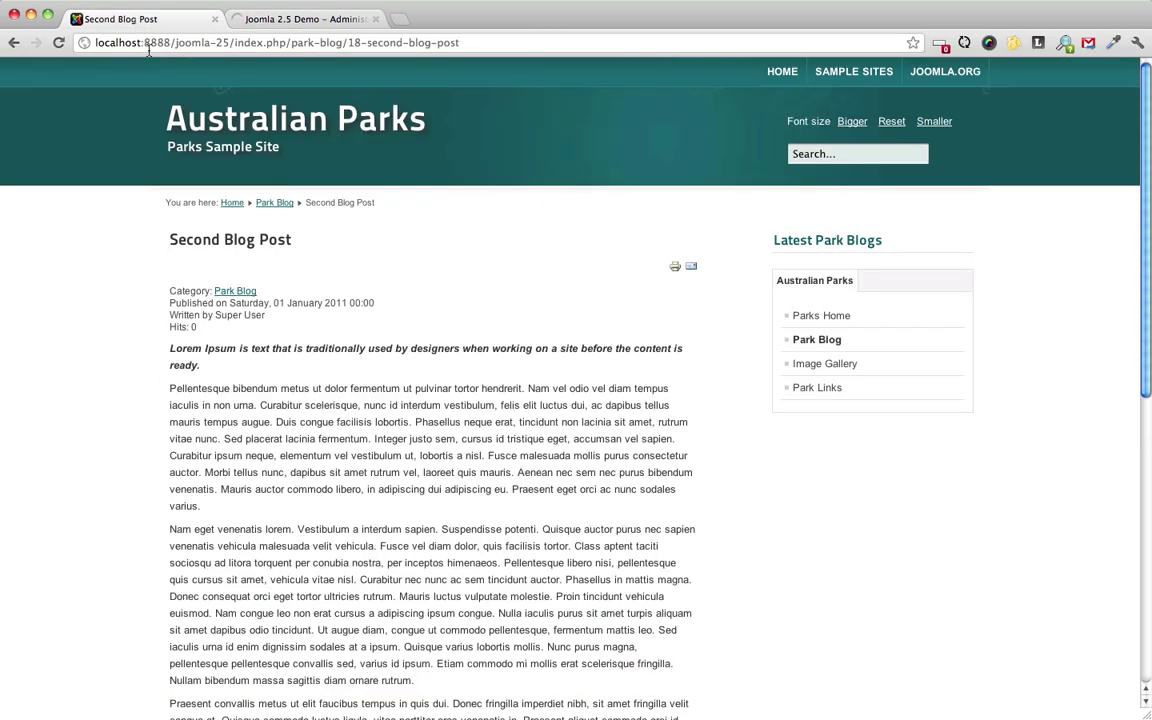
{"action": "scroll", "coordinate": [722, 375], "scroll_direction": "down", "scroll_amount": 5}
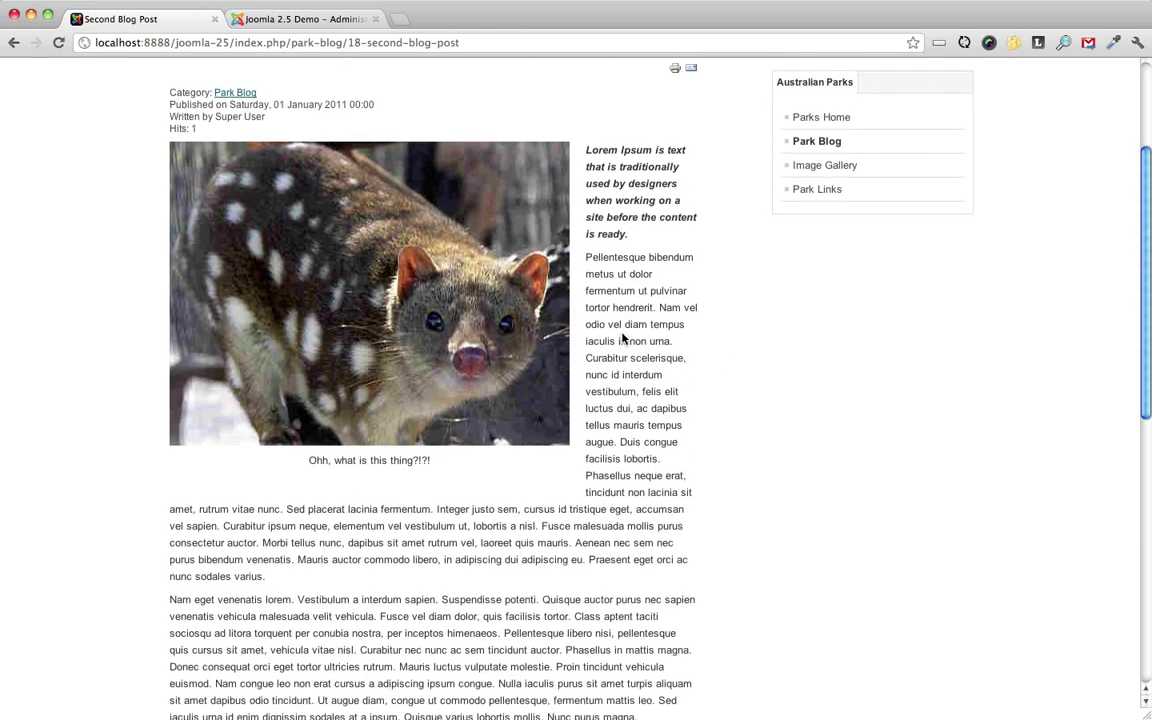
{"action": "left_click", "coordinate": [272, 19]}
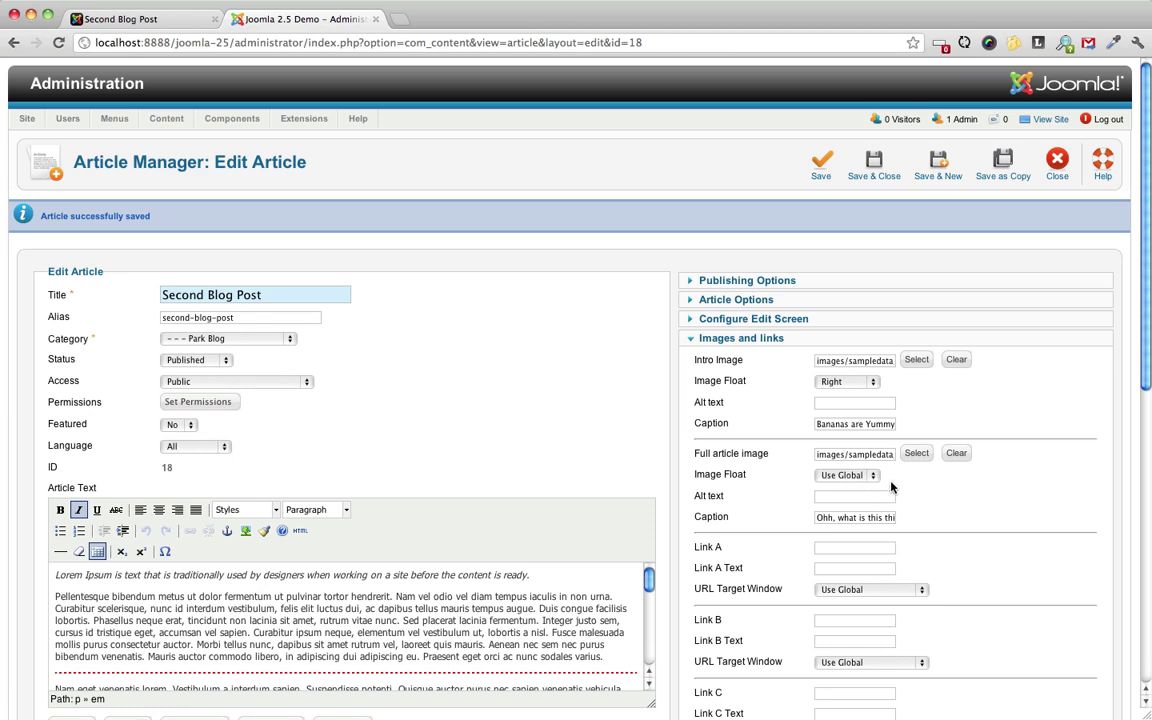
- Set the full article image's float to None for Second Blog Post and save the article
{"action": "scroll", "coordinate": [880, 495], "scroll_direction": "down", "scroll_amount": 2}
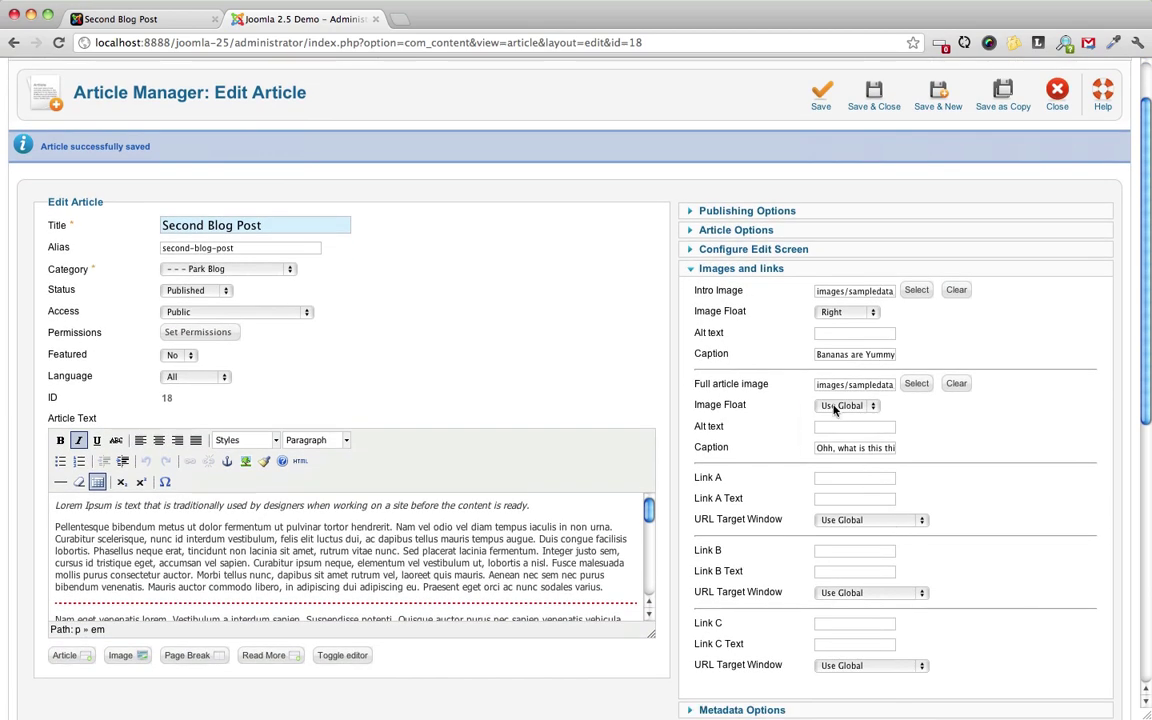
{"action": "left_click", "coordinate": [835, 407]}
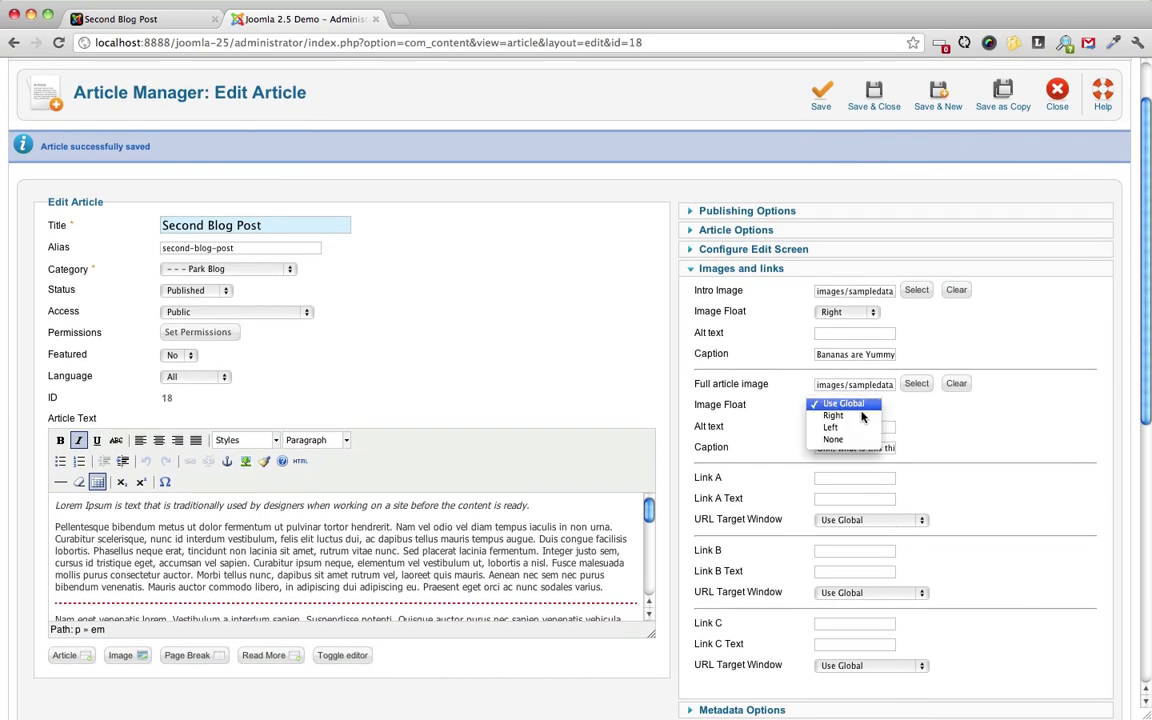
{"action": "left_click", "coordinate": [858, 441]}
{"action": "left_click", "coordinate": [916, 383]}
{"action": "left_click", "coordinate": [892, 188]}
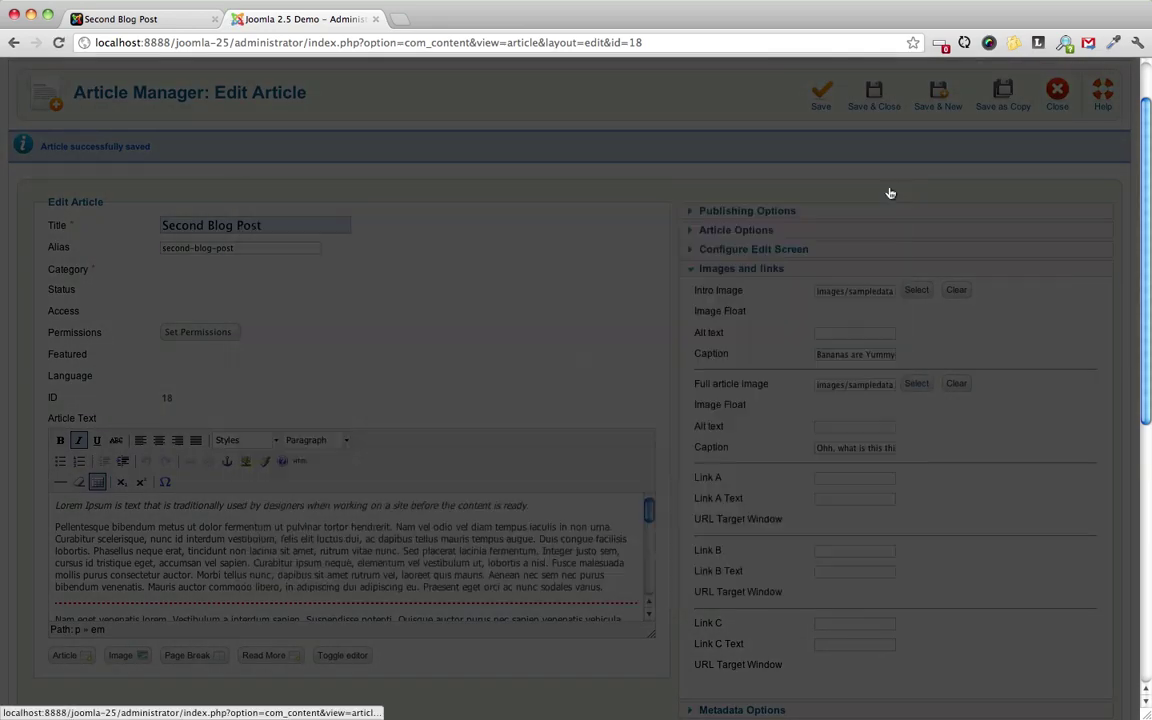
{"action": "left_click", "coordinate": [820, 98]}
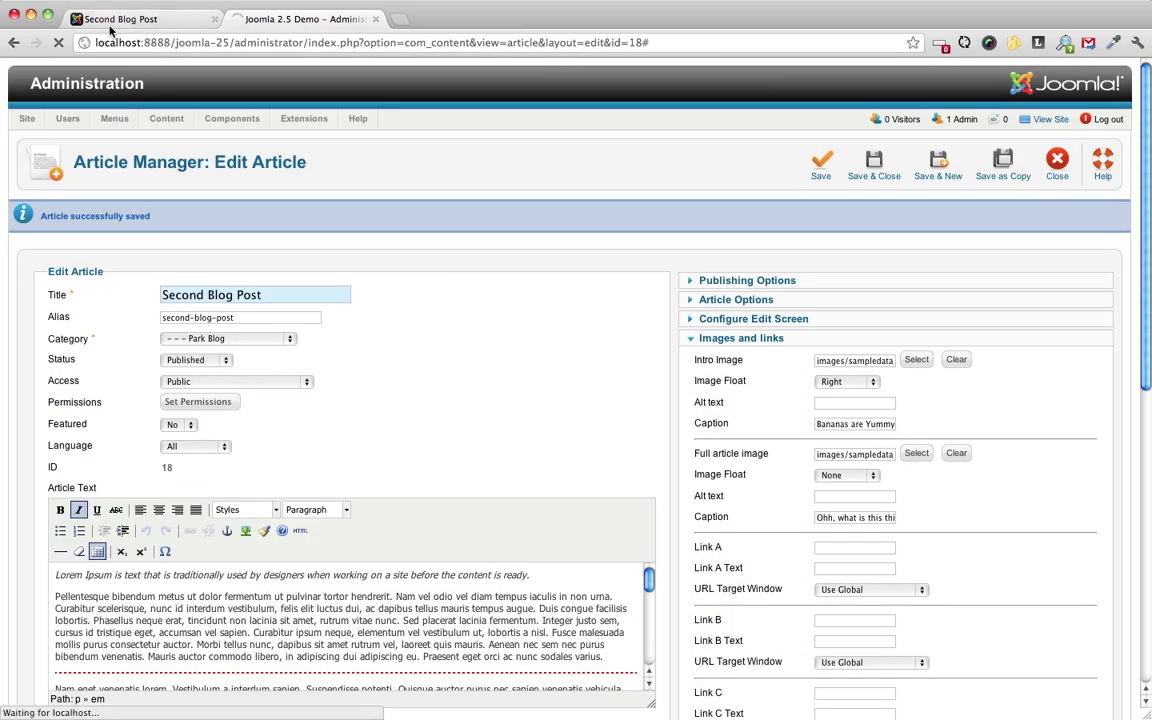
- Reload the public Second Blog Post page to check the placement of its full article image and caption
{"action": "left_click", "coordinate": [110, 20]}
{"action": "left_click", "coordinate": [59, 42]}
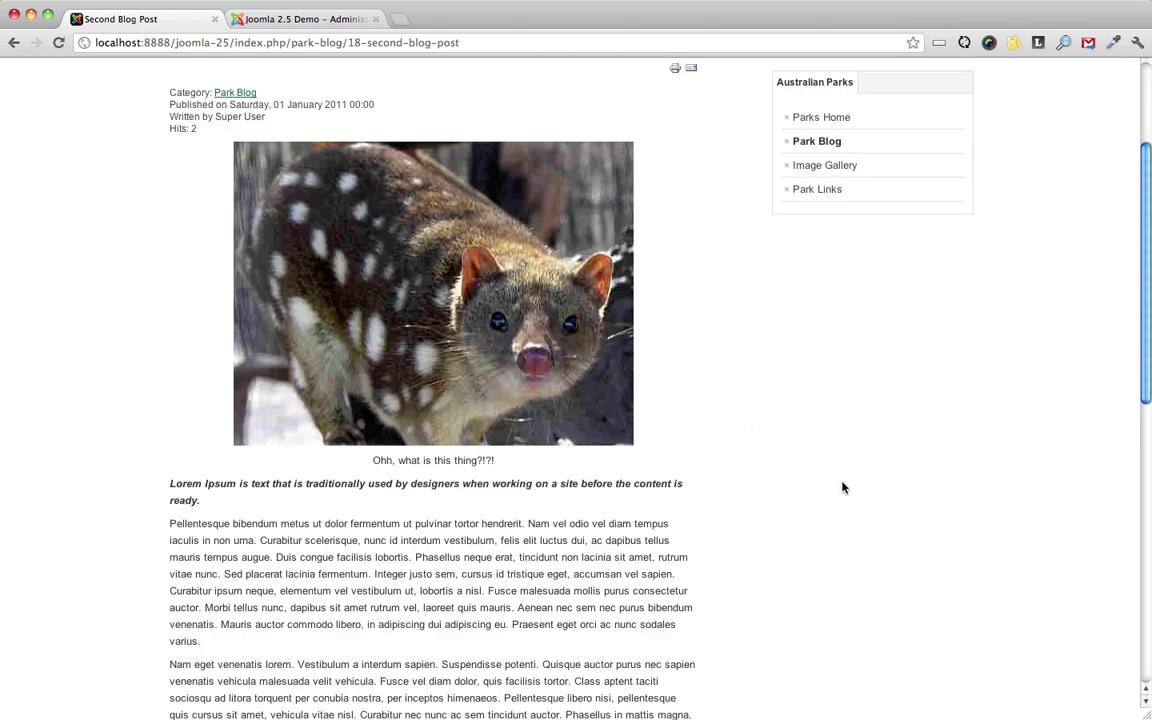
{"action": "scroll", "coordinate": [842, 487], "scroll_direction": "down", "scroll_amount": 8}
{"action": "scroll", "coordinate": [842, 487], "scroll_direction": "up", "scroll_amount": 4}
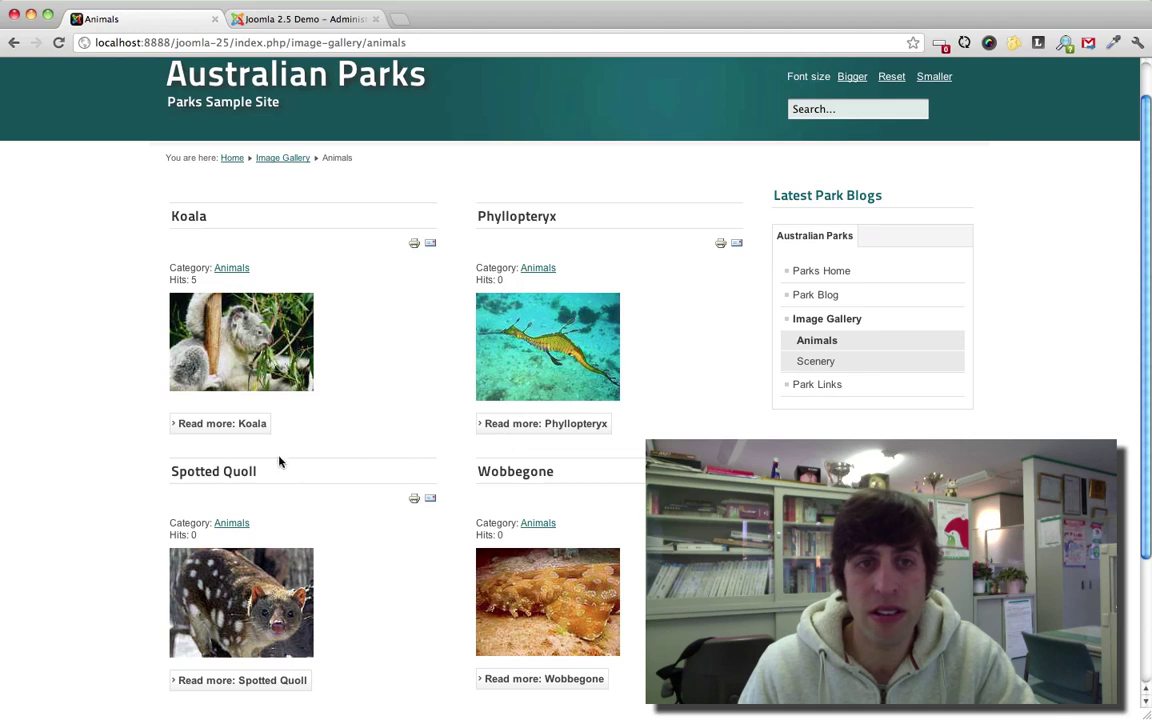
- Open the full Koala article from the Animals gallery to examine its image and caption, and return to Second Blog Post's image settings in the article editor
{"action": "left_click", "coordinate": [237, 423]}
{"action": "scroll", "coordinate": [237, 423], "scroll_direction": "down", "scroll_amount": 3}
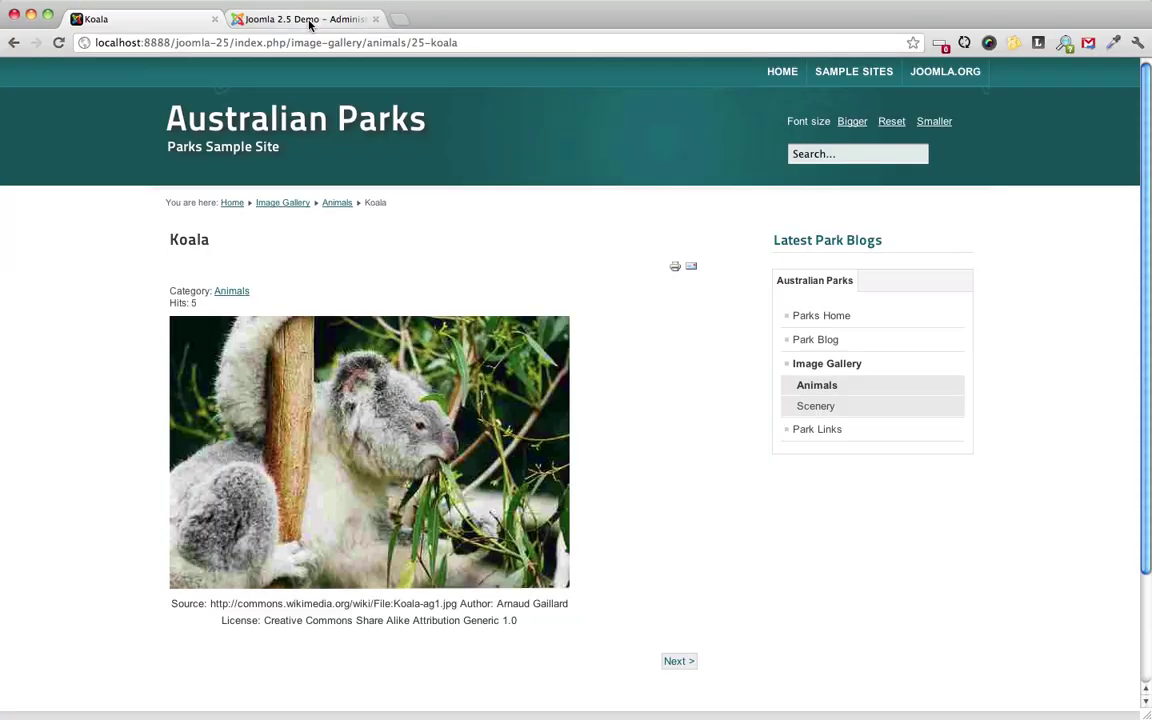
{"action": "left_click", "coordinate": [305, 19]}
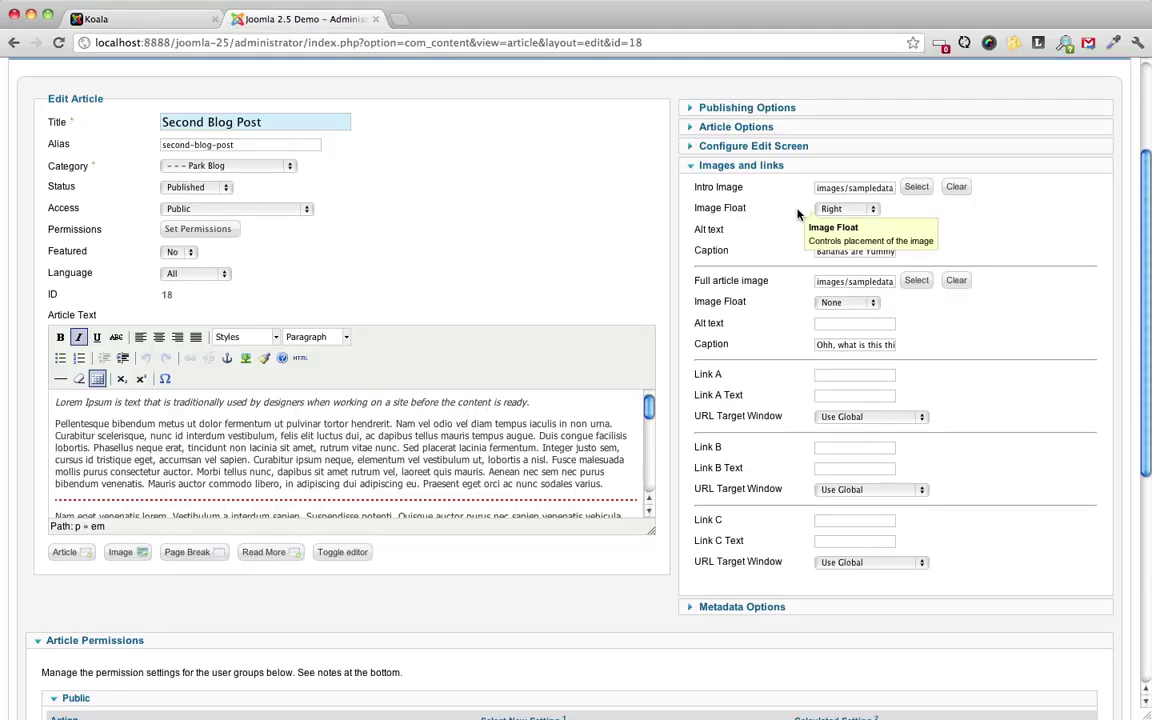
{"action": "scroll", "coordinate": [800, 225], "scroll_direction": "up", "scroll_amount": 2}
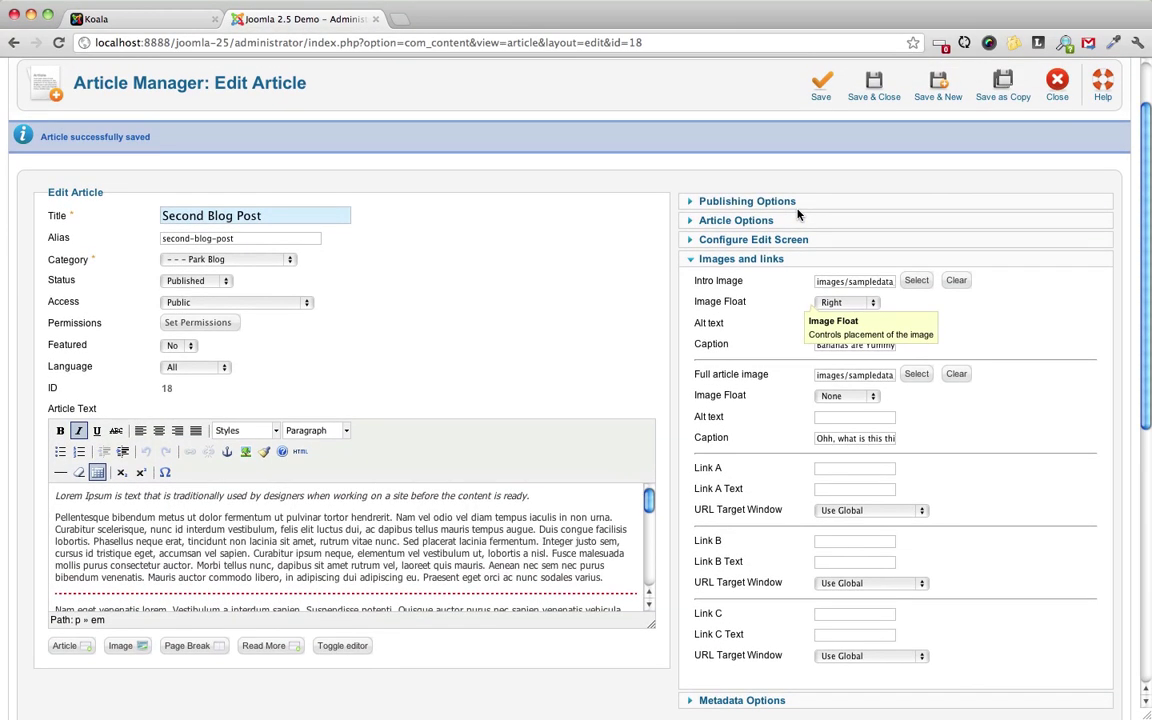